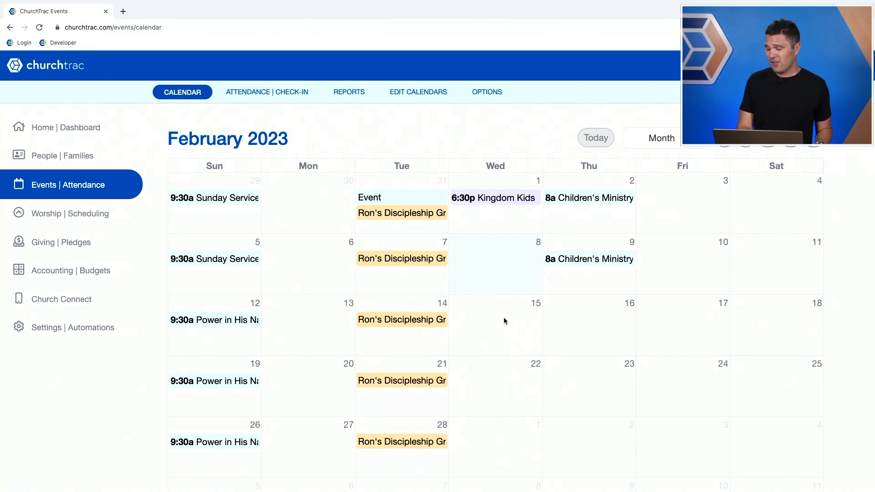
Step: Start a new event on 02/15/2023 titled Test Event and turn off its all-day setting
left_click(504, 318)
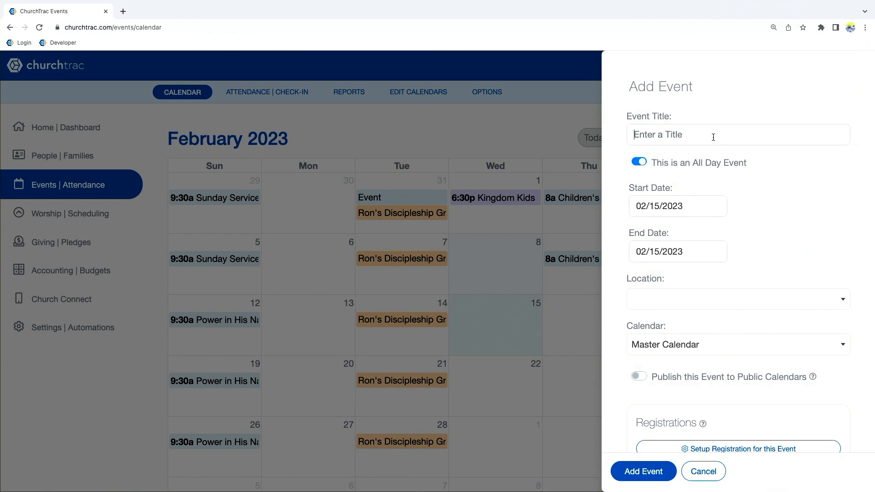
left_click(713, 137)
type("Test Event")
left_click(640, 162)
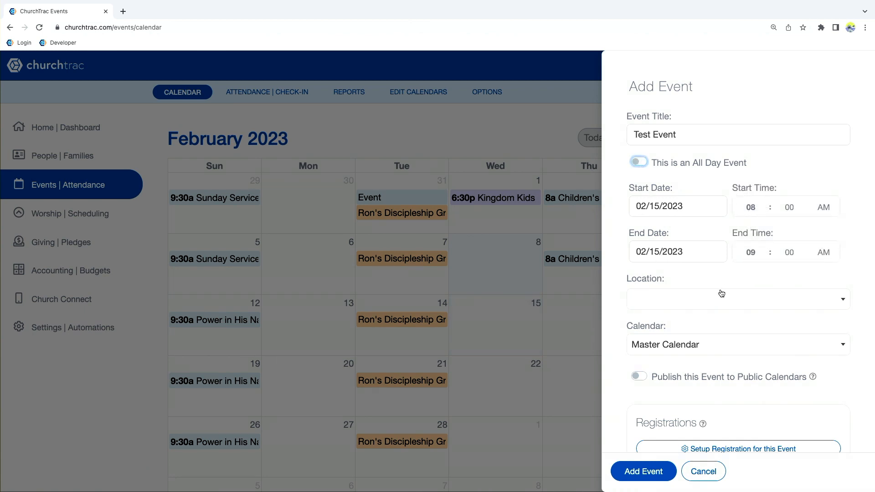
Step: Set the new event's location to Front Field and keep it on the Master Calendar
left_click(713, 303)
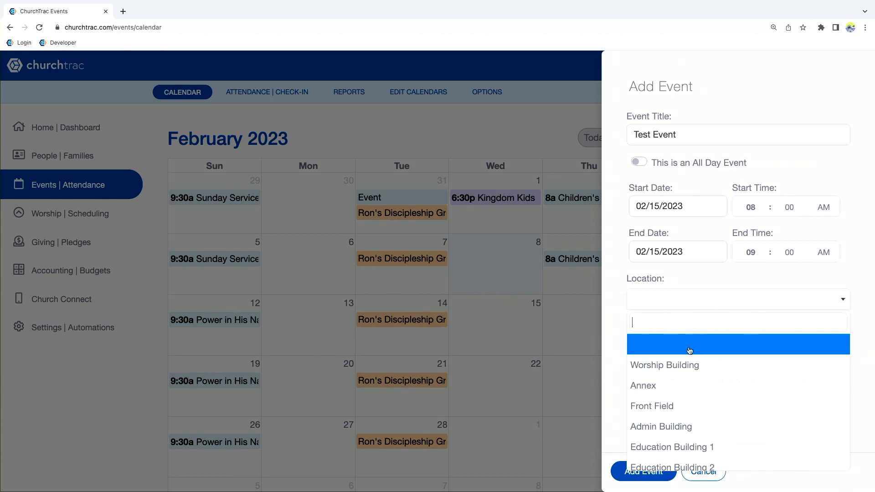
left_click(663, 405)
scroll(772, 310, "down", 1)
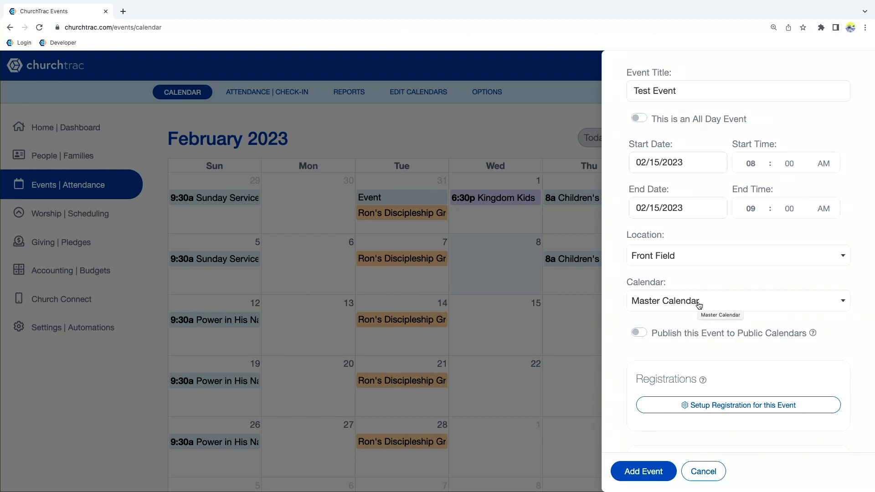
left_click(699, 304)
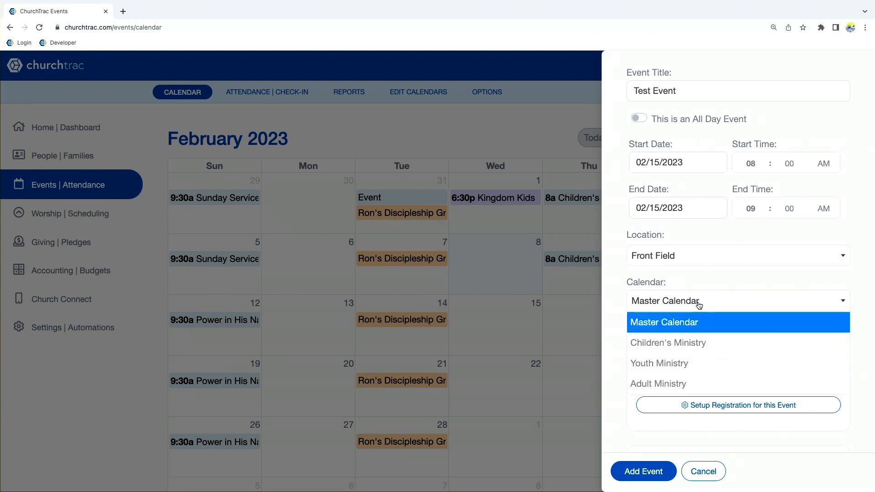
left_click(709, 296)
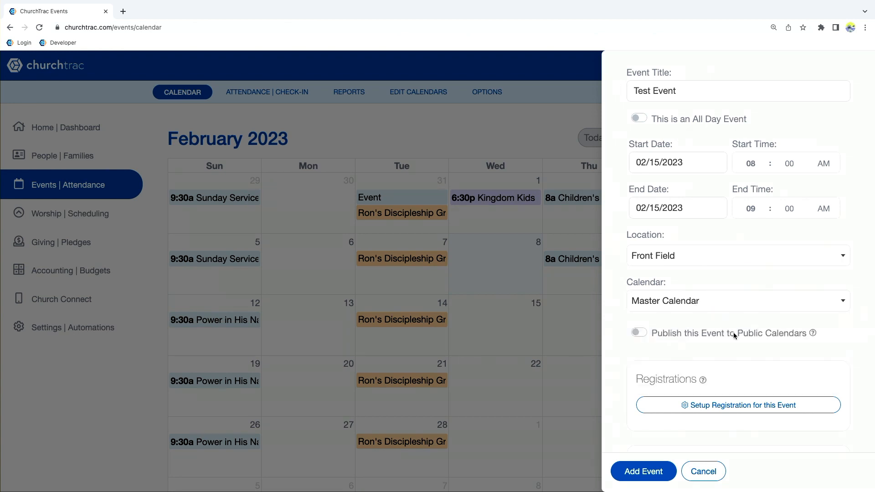
Step: Turn on publishing of the new event to public calendars
scroll(733, 332, "down", 1)
scroll(734, 335, "down", 1)
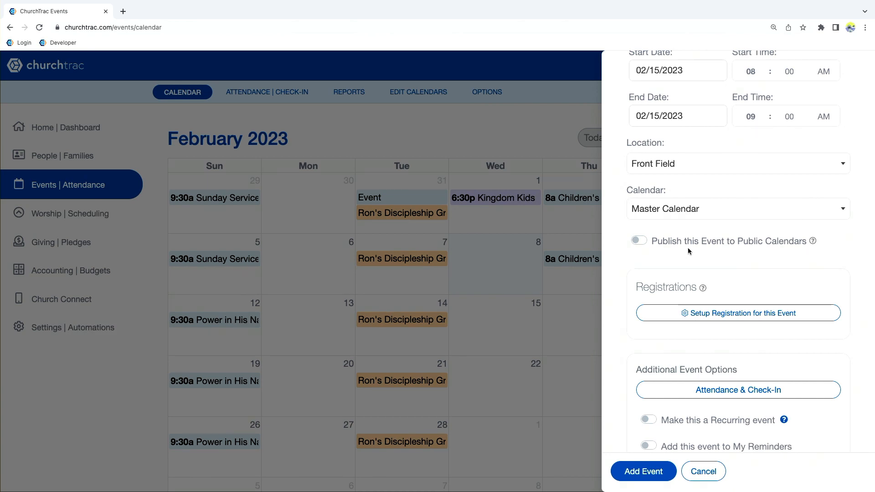
left_click(639, 240)
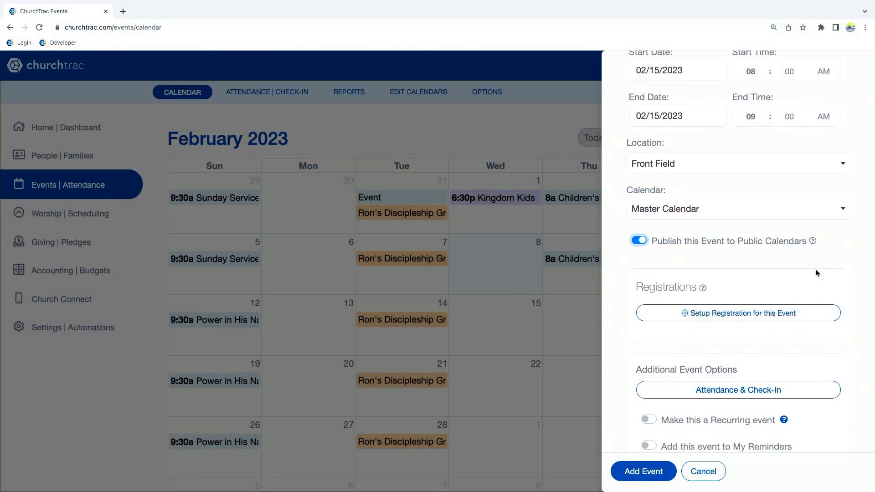
Step: Turn on recurrence for the new event to view its repeat options, and turn it off again
scroll(815, 272, "down", 1)
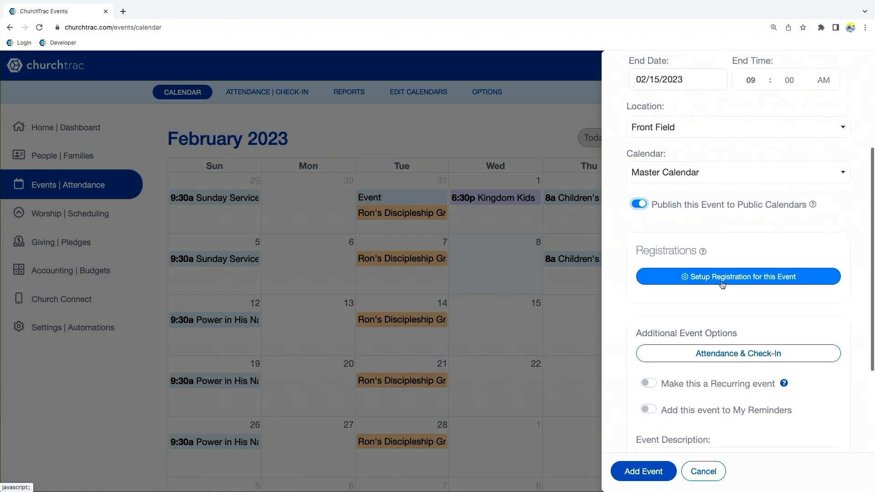
scroll(762, 290, "down", 1)
scroll(761, 293, "down", 3)
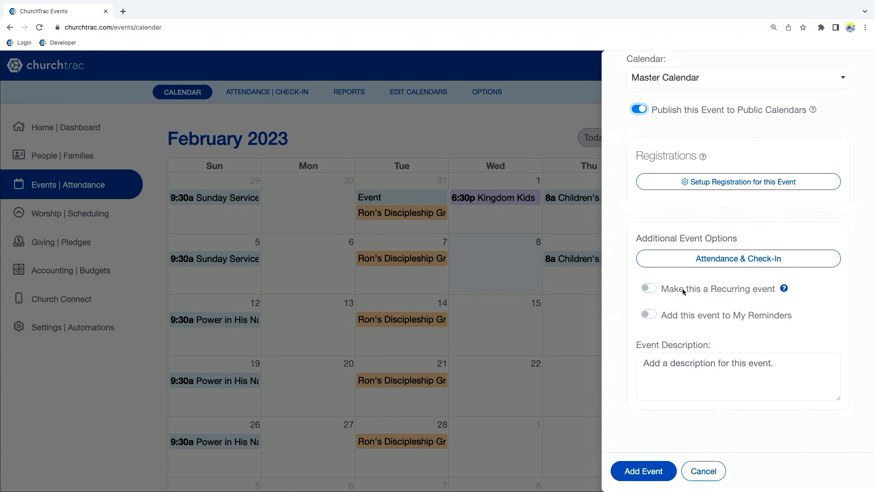
left_click(651, 288)
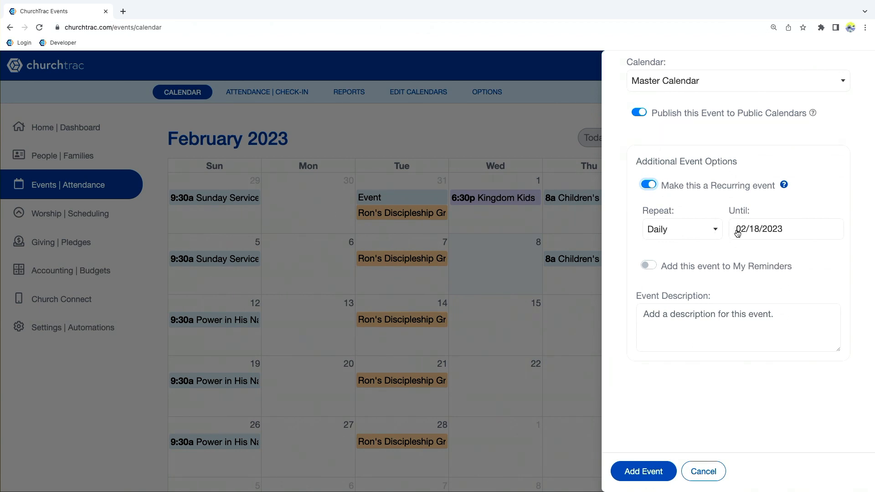
left_click(654, 185)
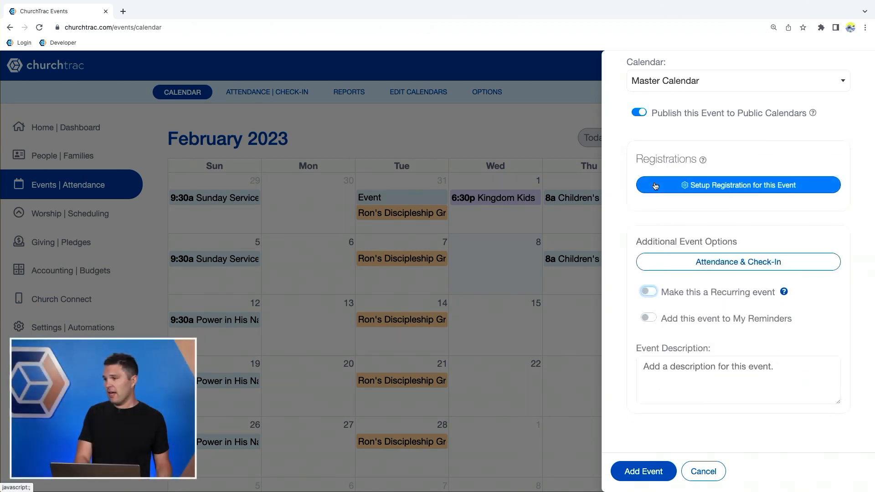
scroll(654, 185, "up", 5)
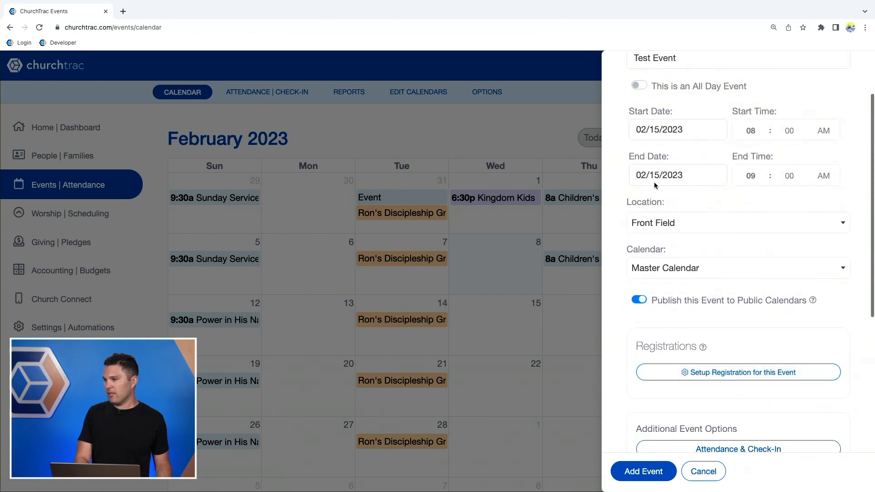
scroll(654, 183, "down", 2)
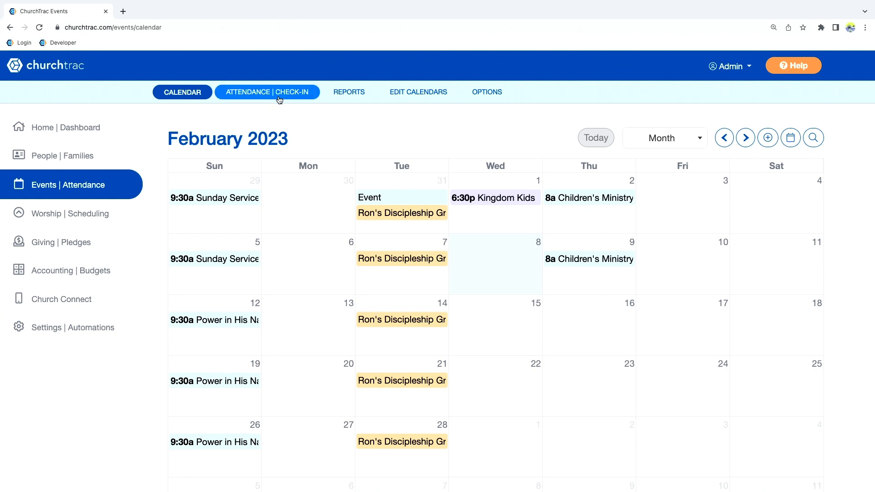
Step: Add an attendance date for 02/08/2023 titled Youth Night on the Youth Ministry calendar
left_click(254, 99)
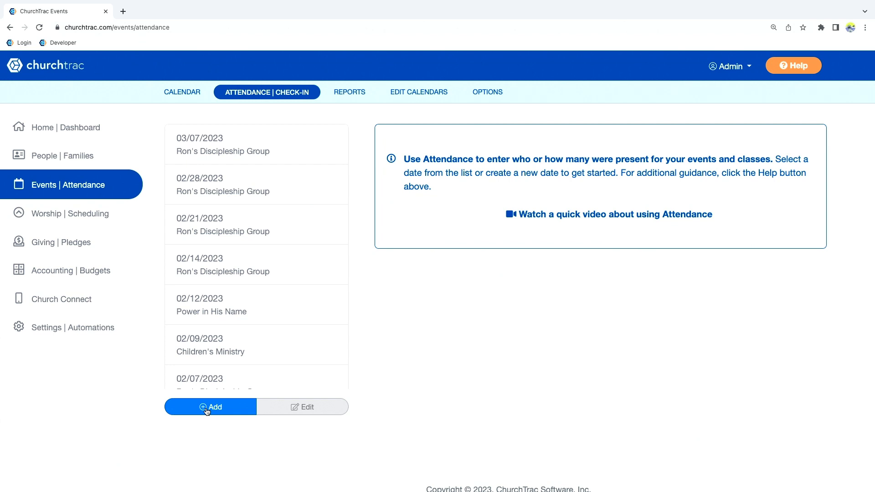
scroll(206, 410, "up", 5)
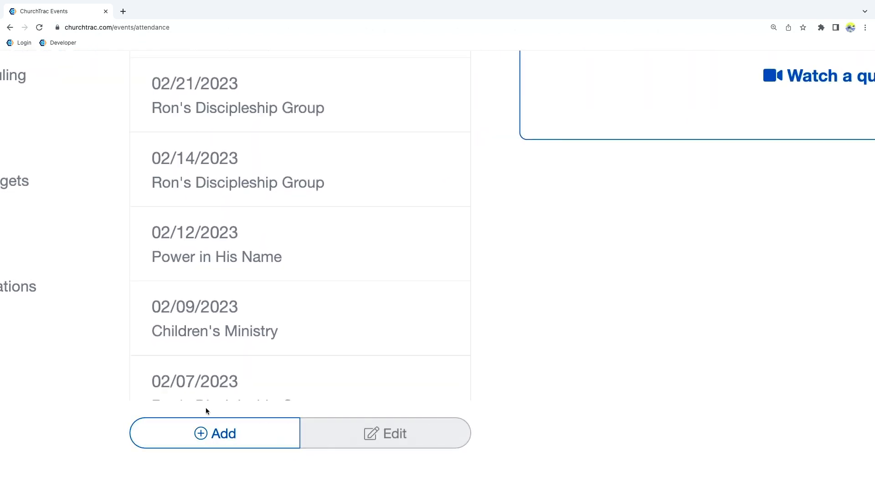
left_click(137, 433)
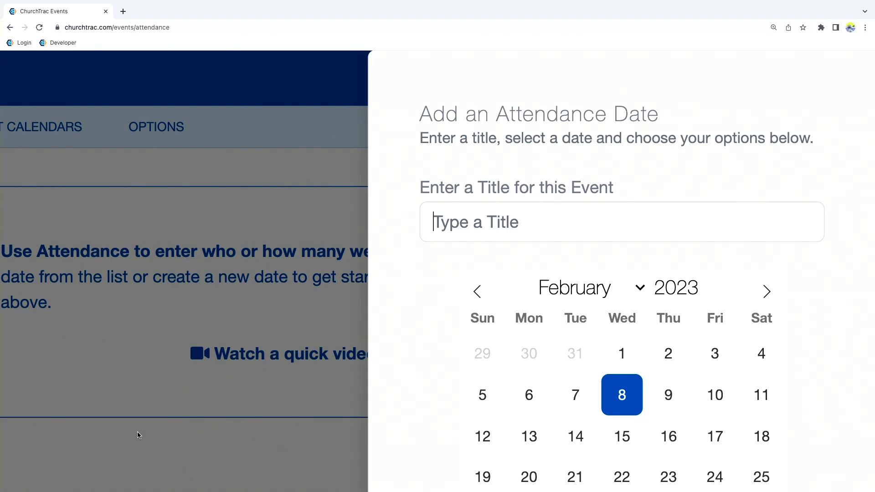
scroll(150, 430, "down", 5)
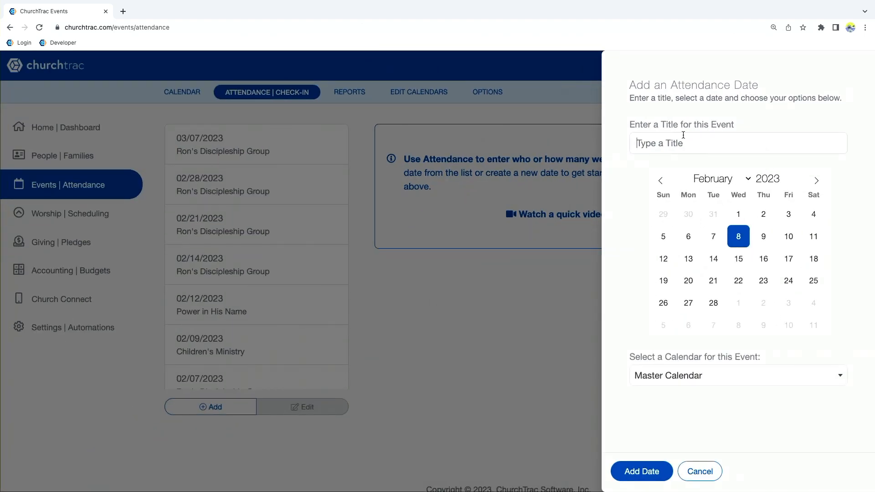
type("Youth Night")
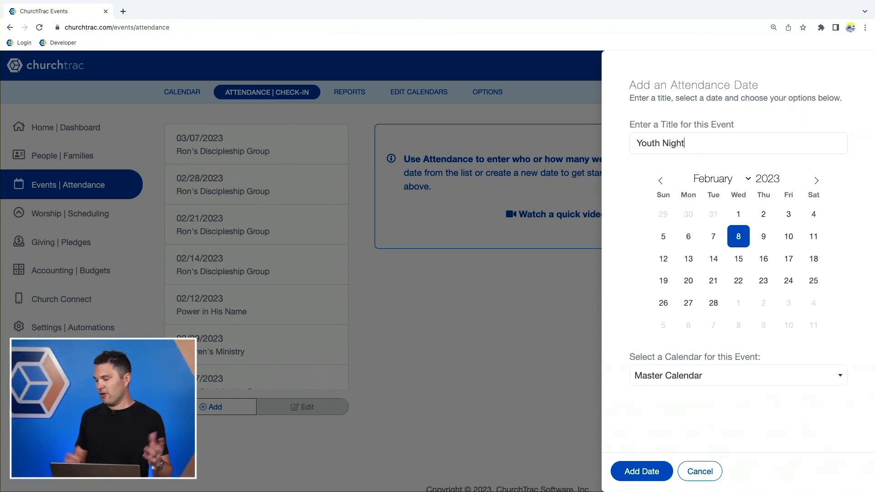
left_click(714, 378)
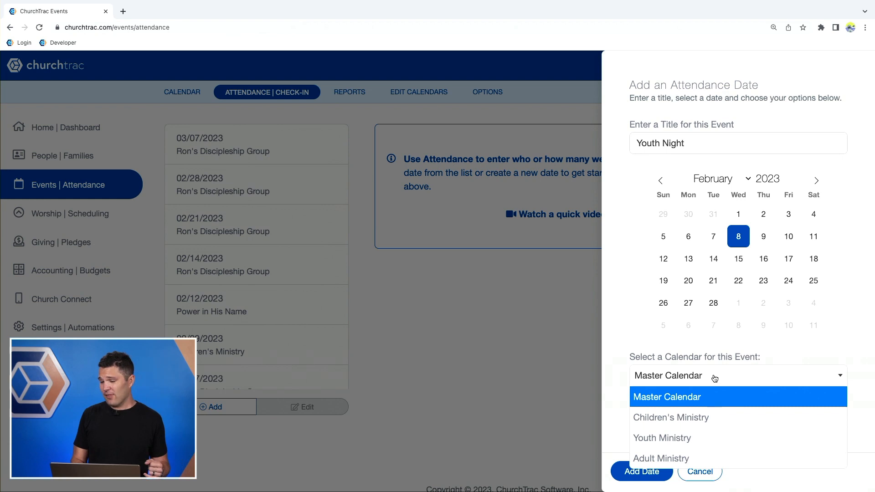
left_click(673, 437)
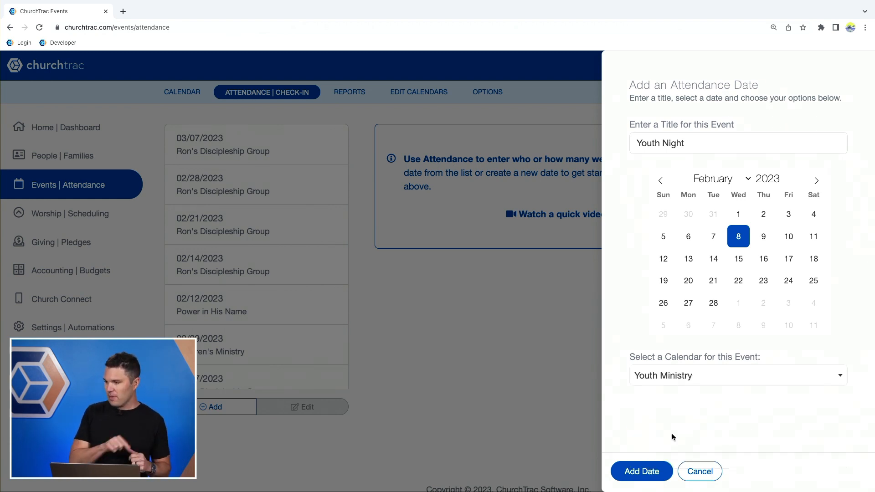
left_click(640, 472)
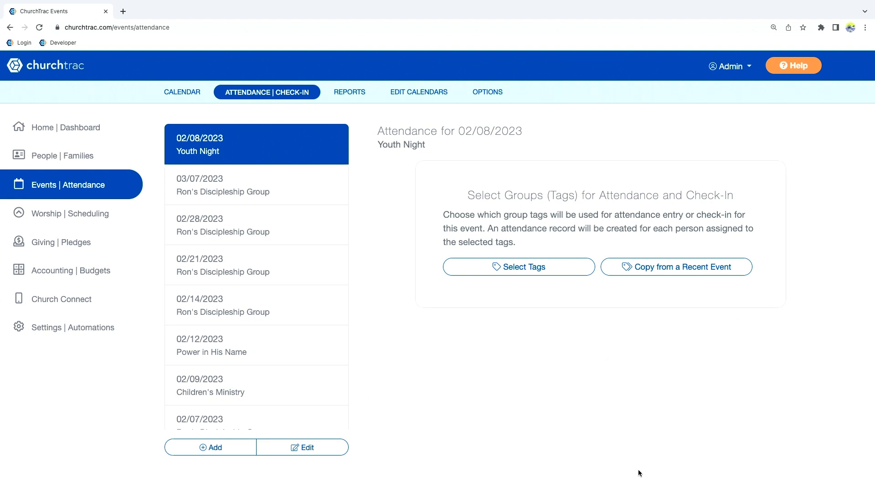
Step: Assign the Discipleship Groups: Youth tag to the Youth Night attendance record
left_click(522, 267)
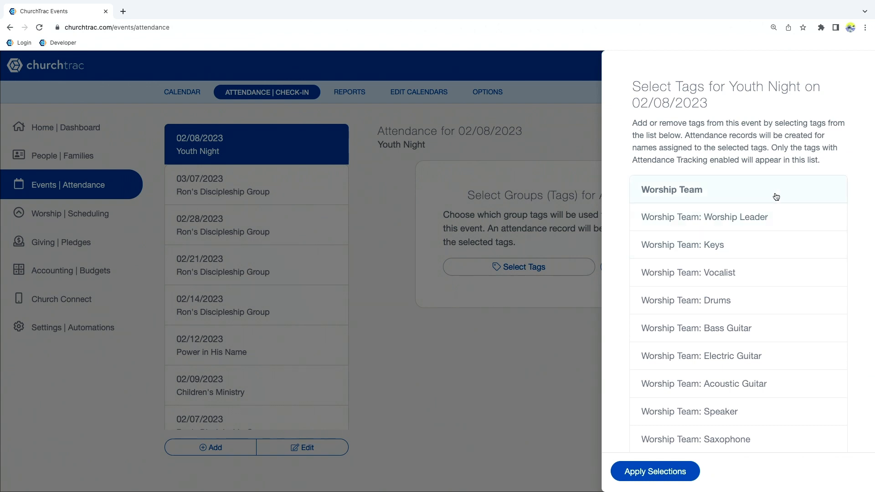
scroll(775, 196, "down", 12)
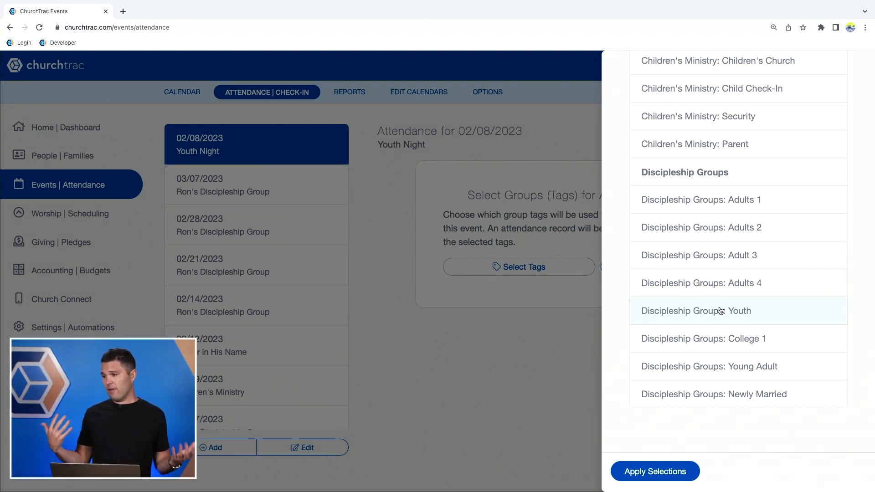
left_click(720, 312)
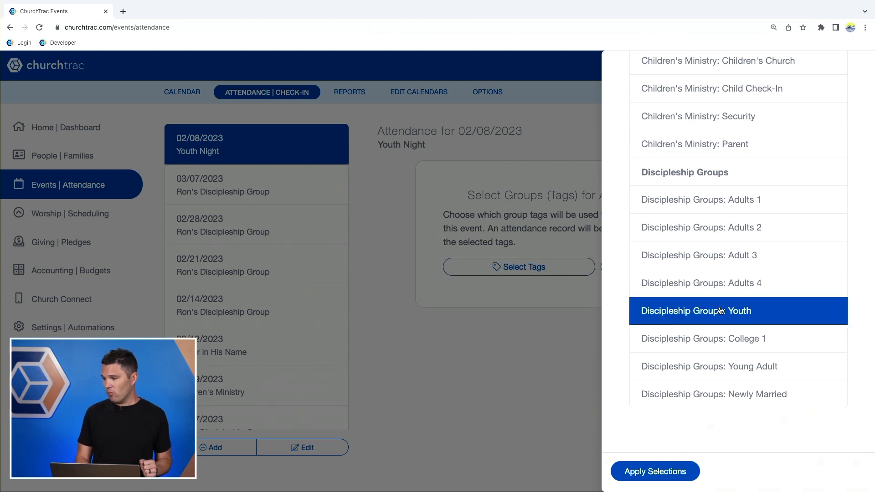
left_click(652, 470)
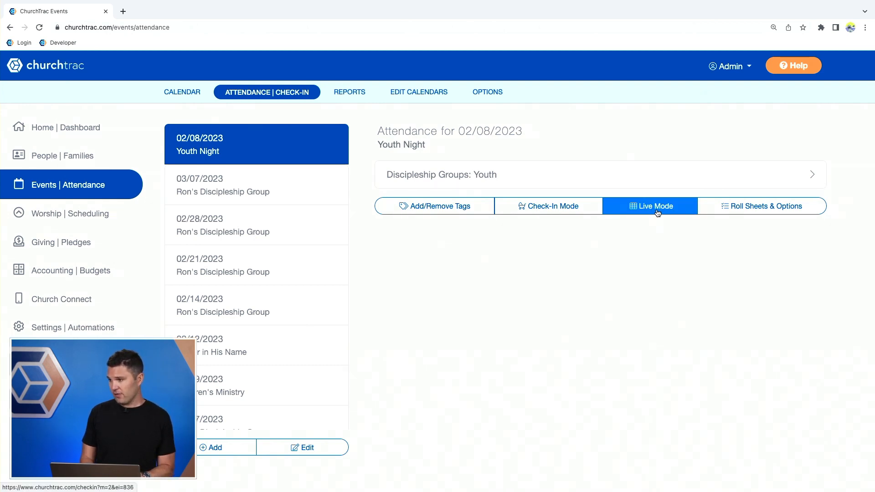
Step: Open Live Mode for the Youth Night attendance and show the roll for All Groups
scroll(657, 213, "up", 5)
scroll(657, 213, "down", 5)
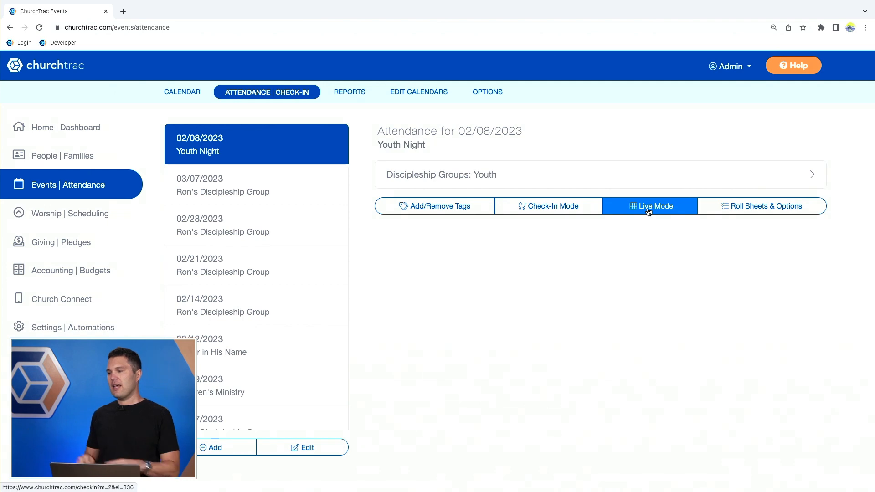
left_click(648, 210)
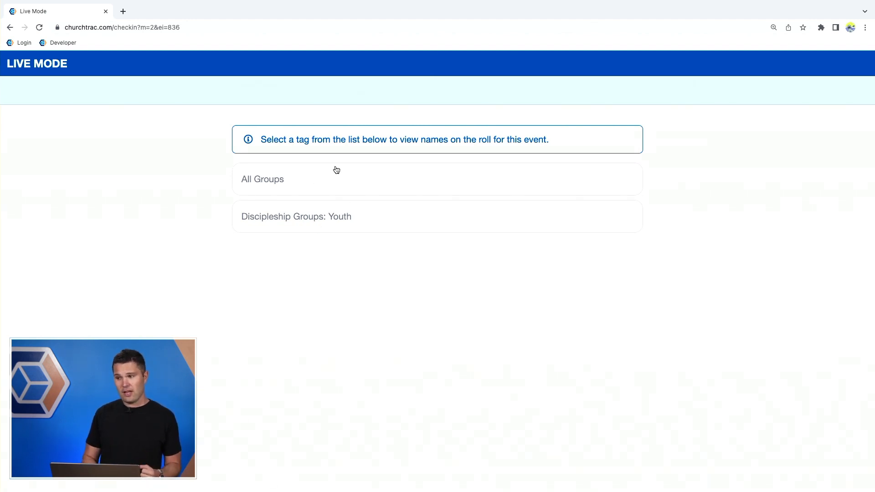
left_click(315, 175)
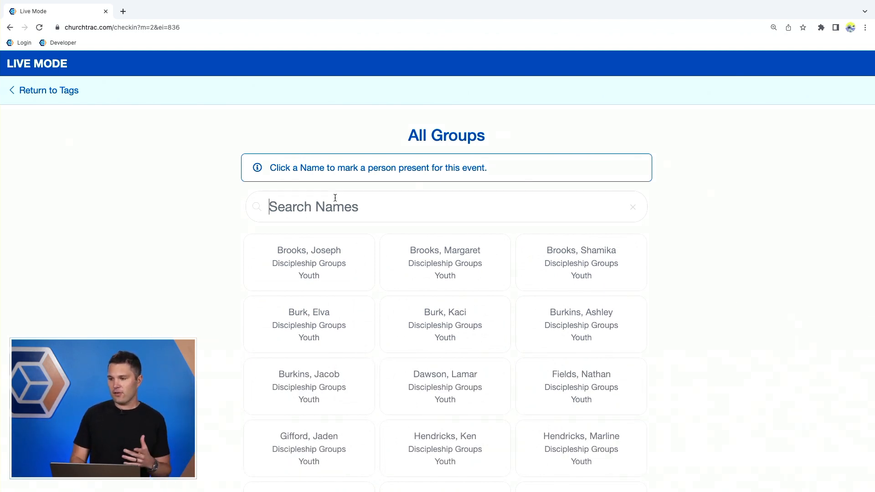
Step: Search the Live Mode roll for a person by first name and clear the search
type("ken")
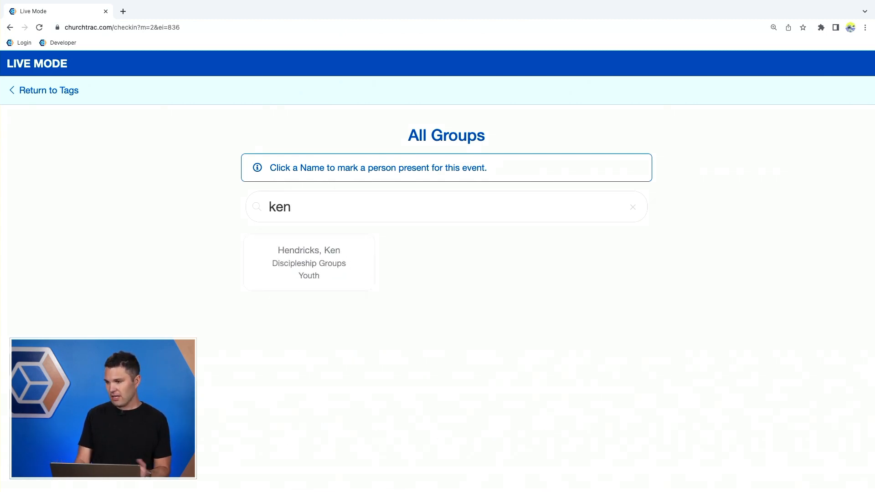
key("BackSpace")
key("BackSpace")
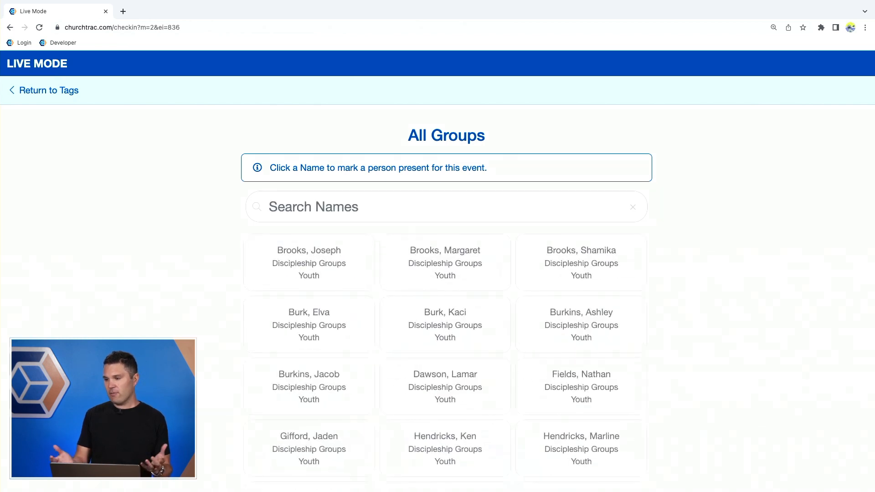
Step: Mark four people present on the roll: second card in row one, second and third in row two, and first in row three
scroll(520, 239, "down", 1)
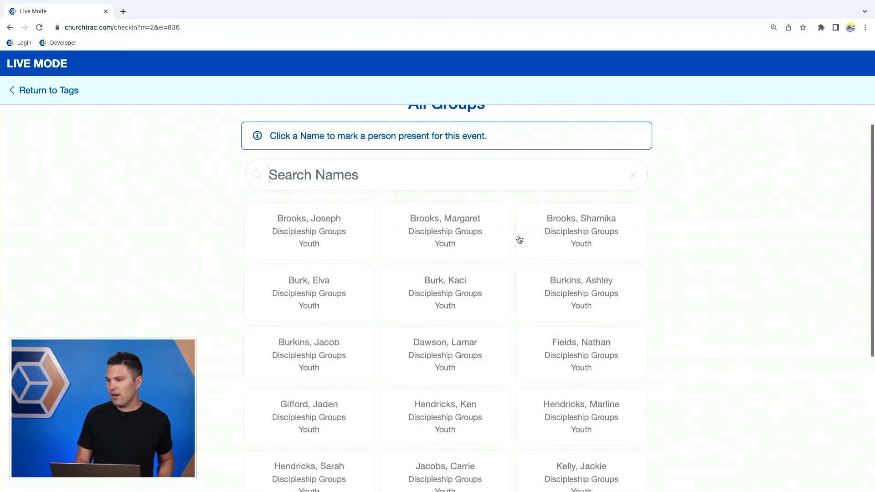
left_click(454, 235)
left_click(574, 271)
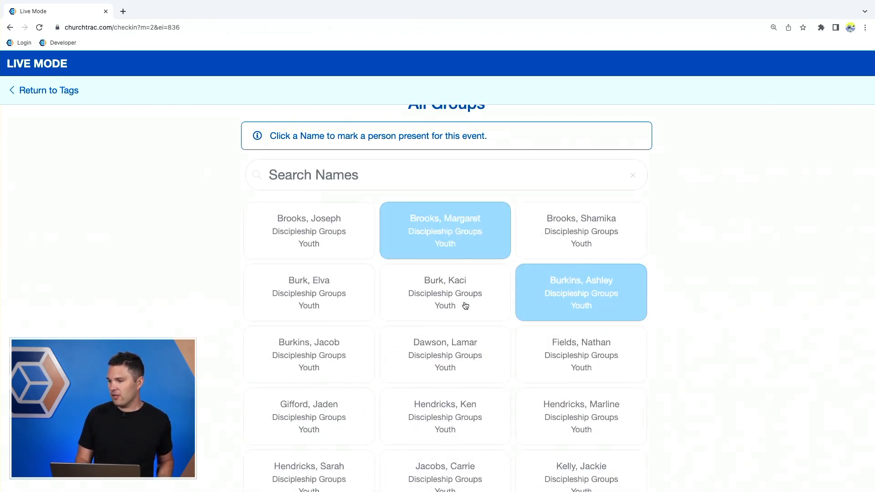
left_click(429, 306)
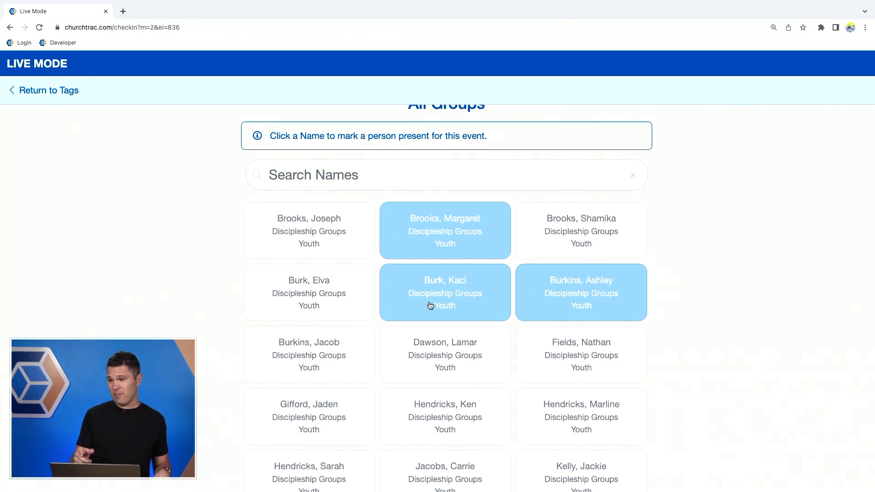
left_click(315, 355)
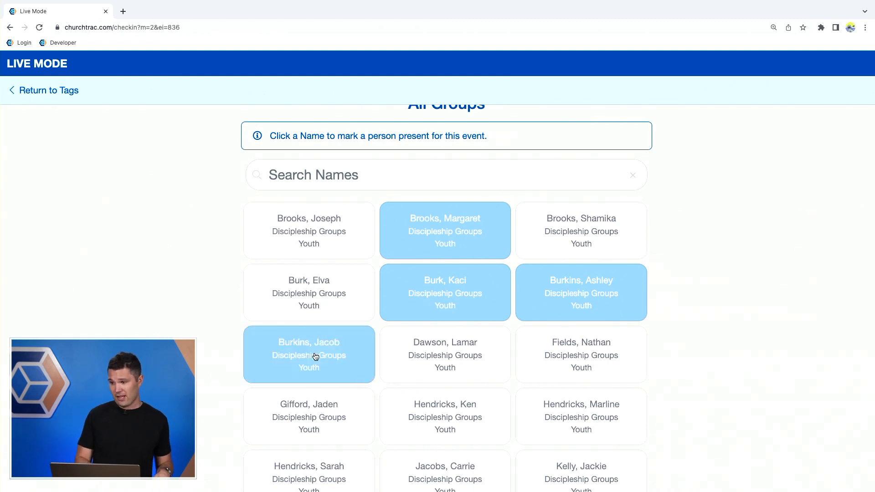
Step: Mark three more people present on the roll: the second card in row four, and the third and second cards in row five
left_click(449, 410)
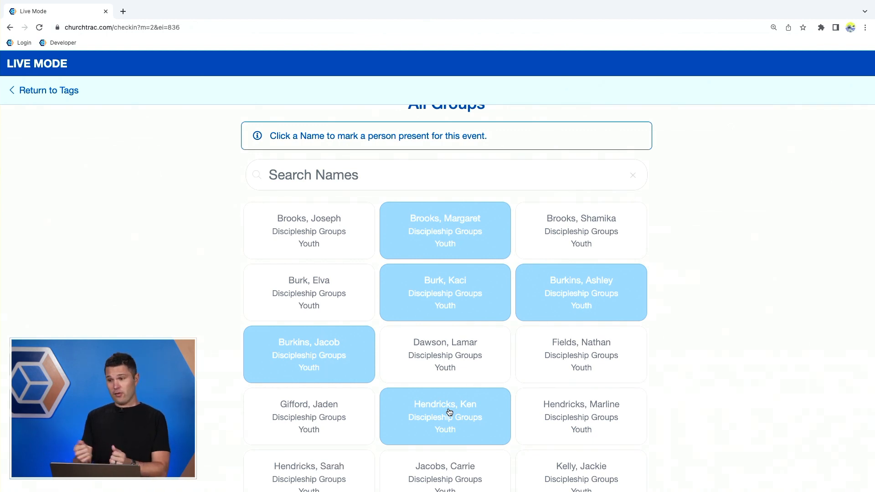
scroll(449, 412, "down", 4)
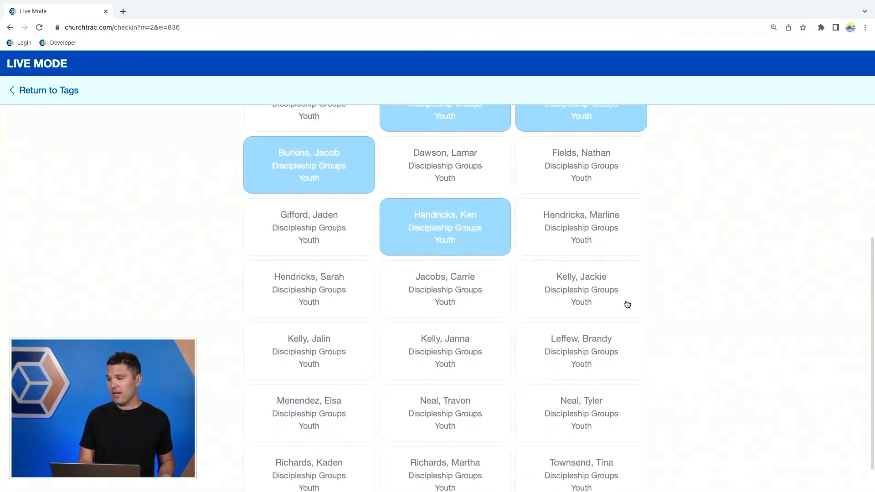
left_click(571, 303)
left_click(432, 291)
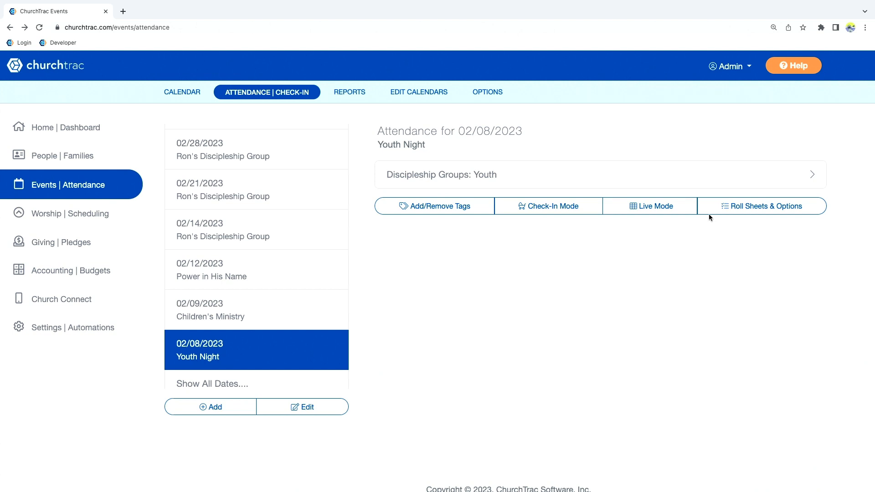
Step: Review the Discipleship Groups: Youth roll for Youth Night, and open the attendance's Roll Sheets & Options
left_click(653, 177)
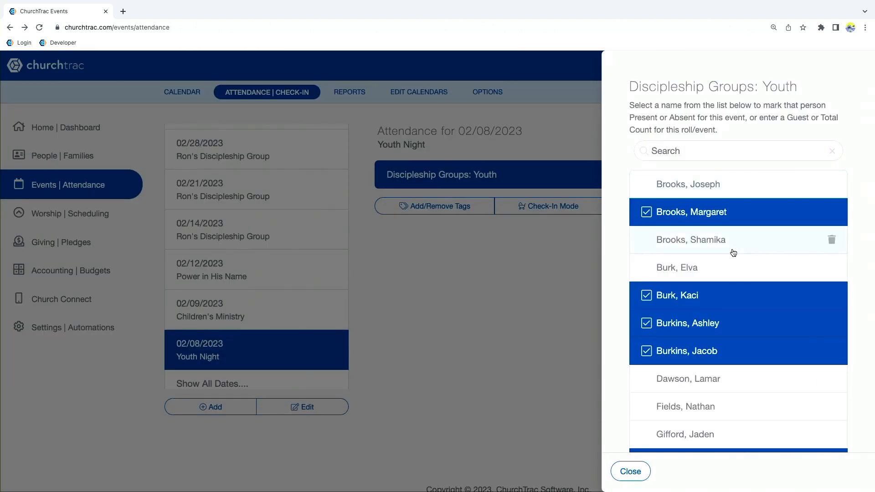
scroll(732, 253, "down", 15)
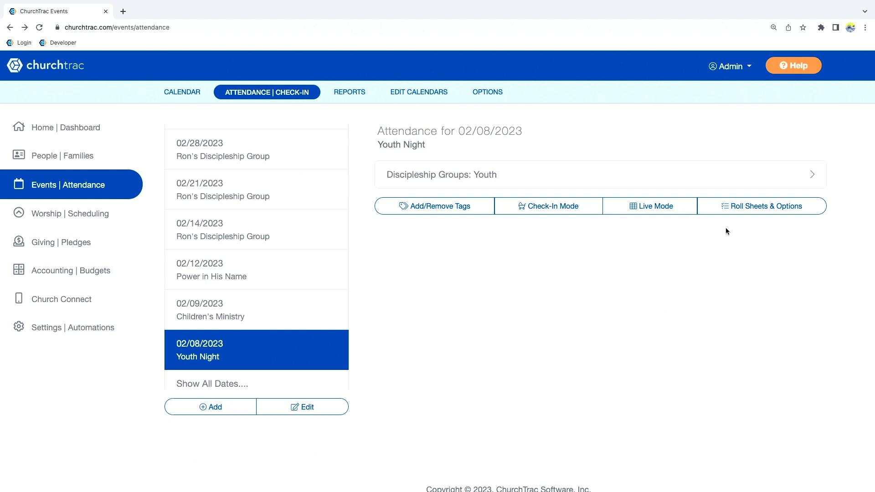
left_click(760, 209)
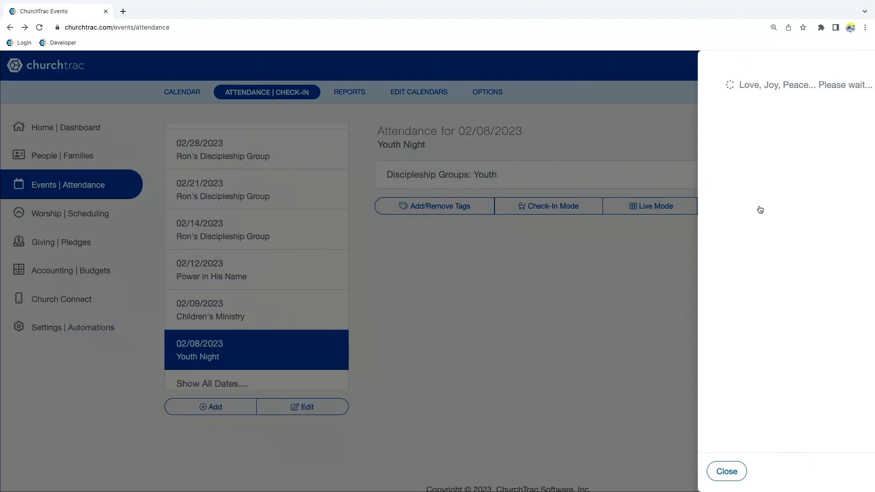
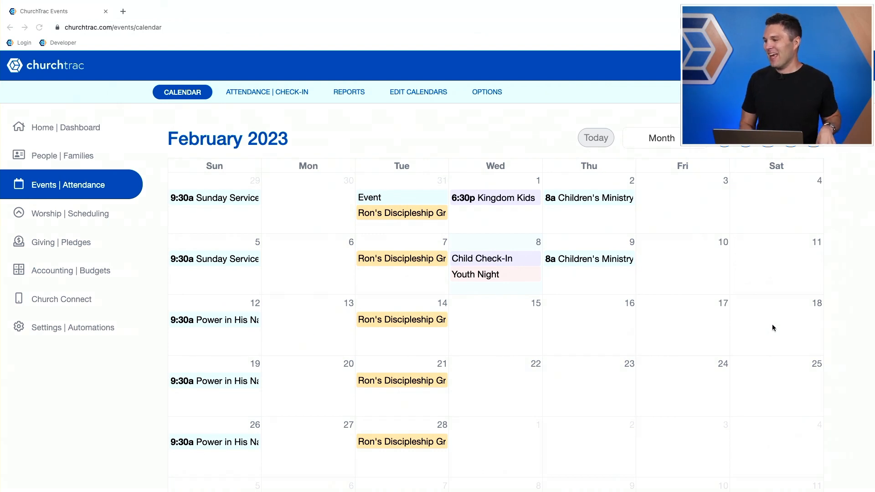
Step: Start a new calendar event on February 25, 2023 titled Chili Cookoff and turn off its all-day setting
left_click(766, 379)
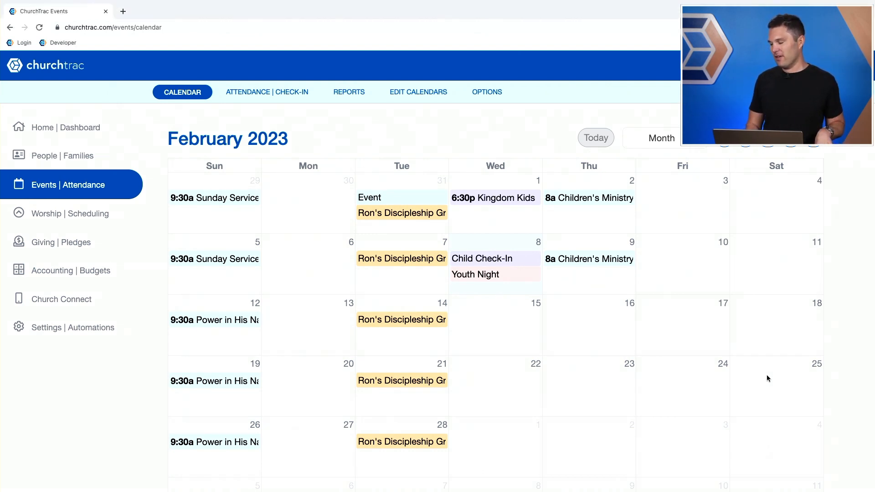
left_click(766, 378)
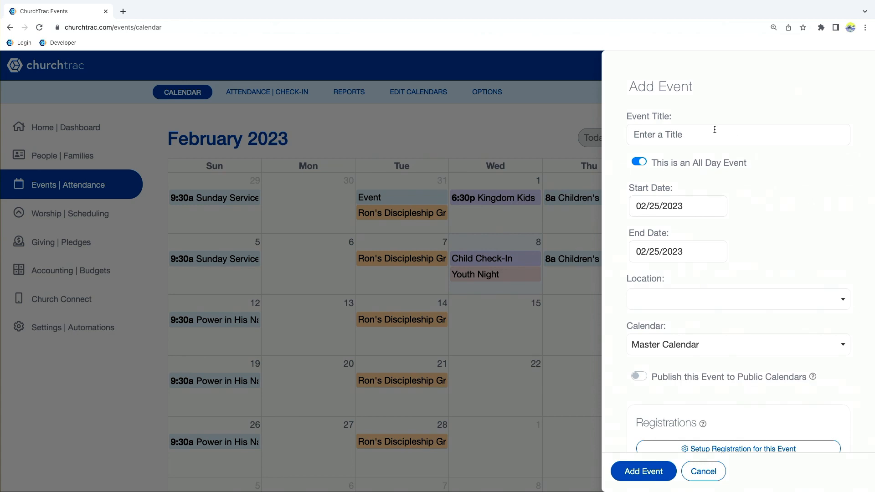
type("Chili Cookoff")
left_click(637, 163)
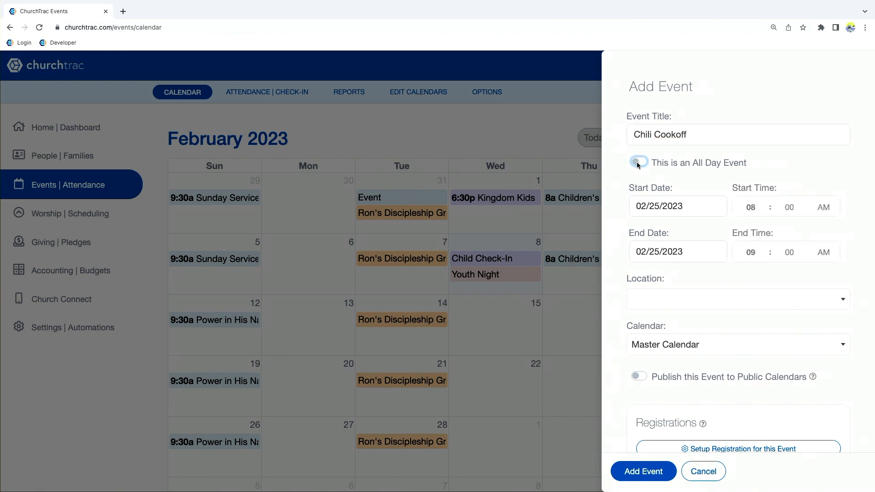
Step: Set the Chili Cookoff to run from 12:00 PM to 04:00 PM with Annex as the location
double_click(764, 201)
double_click(764, 201)
left_click(765, 246)
left_click(702, 301)
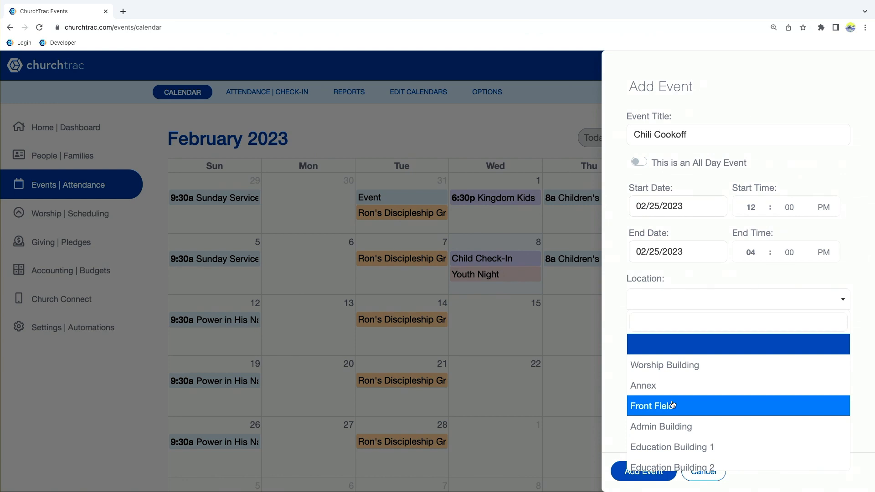
left_click(665, 386)
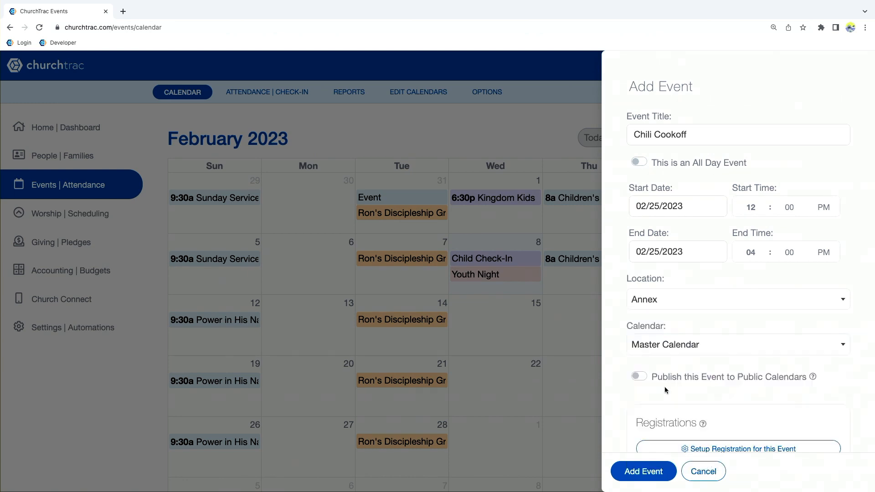
Step: Assign the event to the Master Calendar and publish it to public calendars
left_click(748, 352)
left_click(706, 368)
scroll(668, 397, "down", 1)
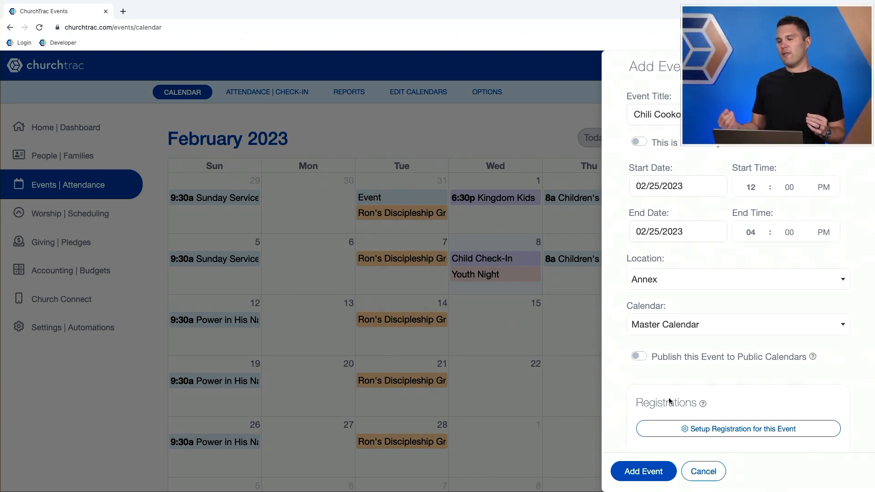
left_click(640, 356)
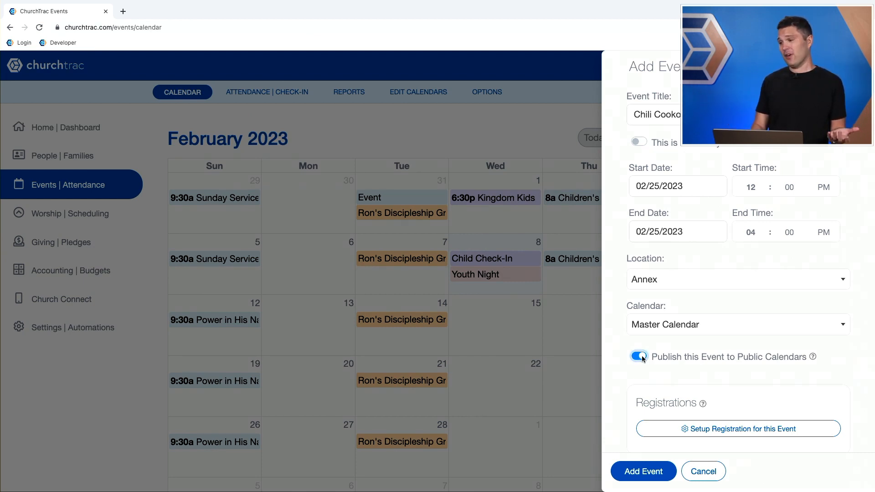
Step: Enable registration for the Chili Cookoff, open to anyone and using the Count registration method
scroll(830, 322, "down", 5)
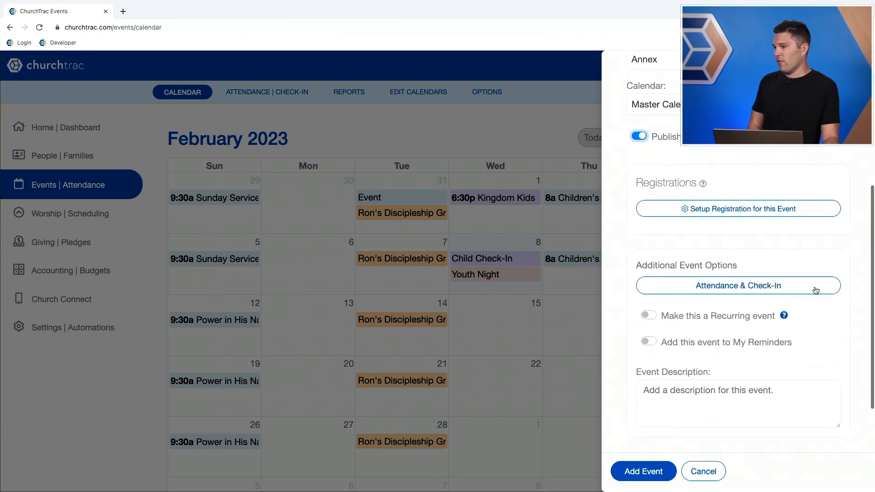
left_click(722, 209)
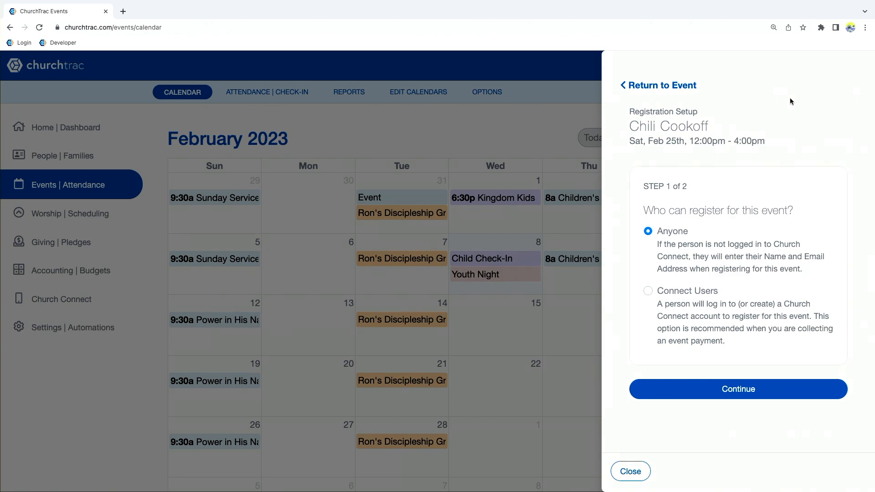
left_click(739, 389)
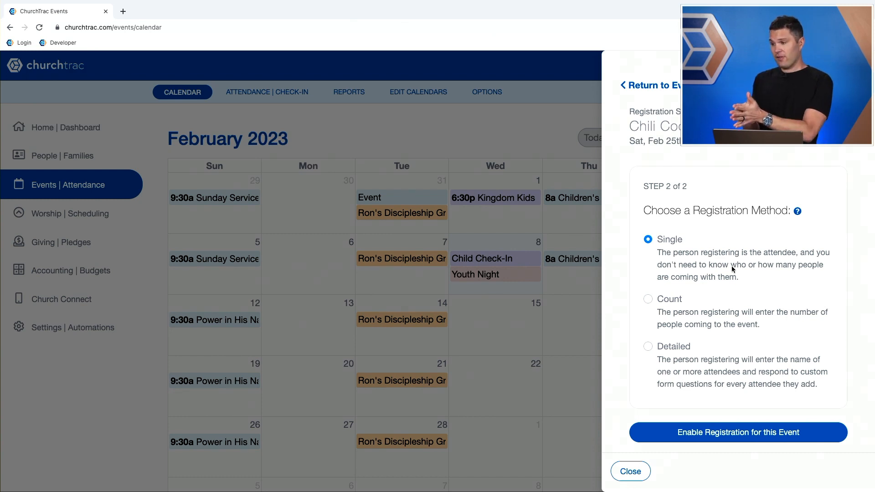
left_click(648, 299)
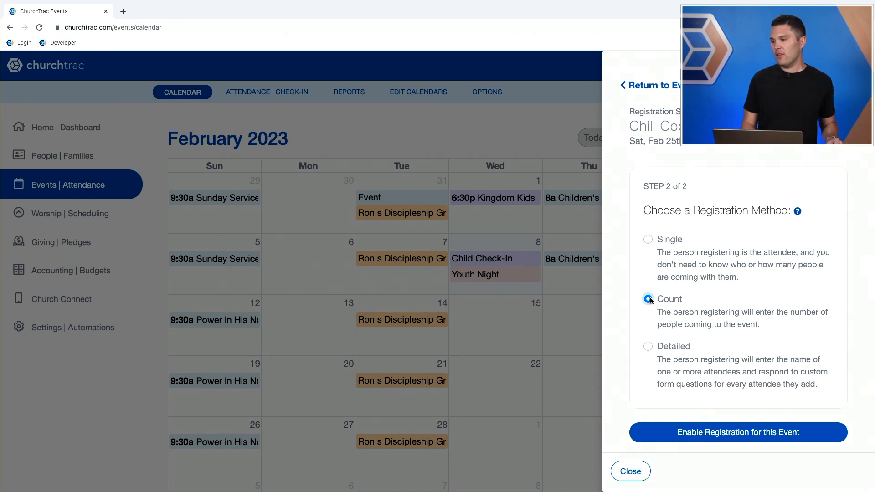
left_click(648, 348)
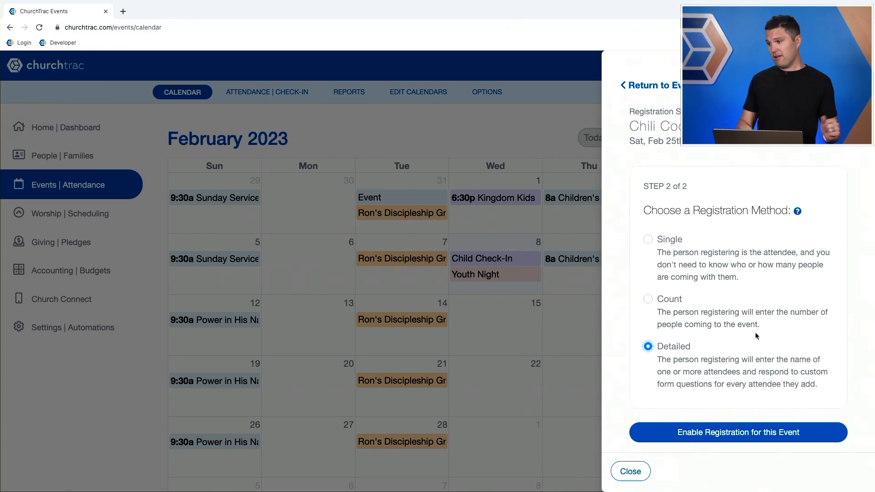
left_click(649, 298)
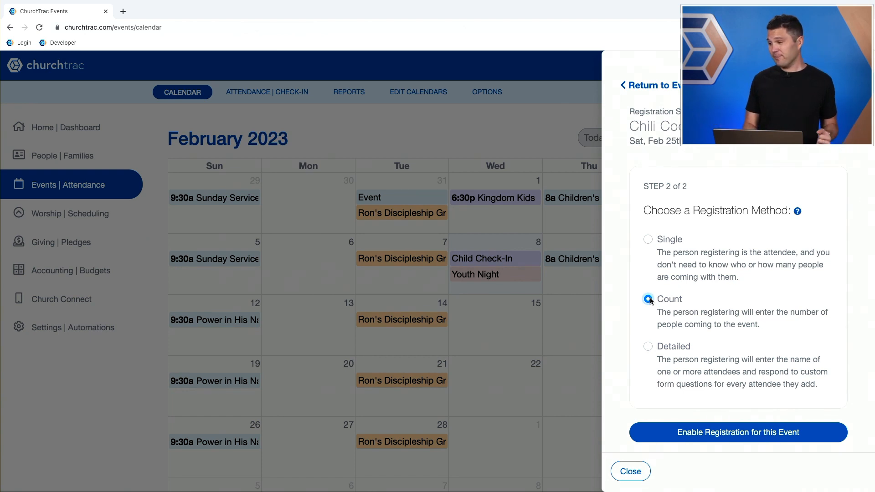
left_click(793, 433)
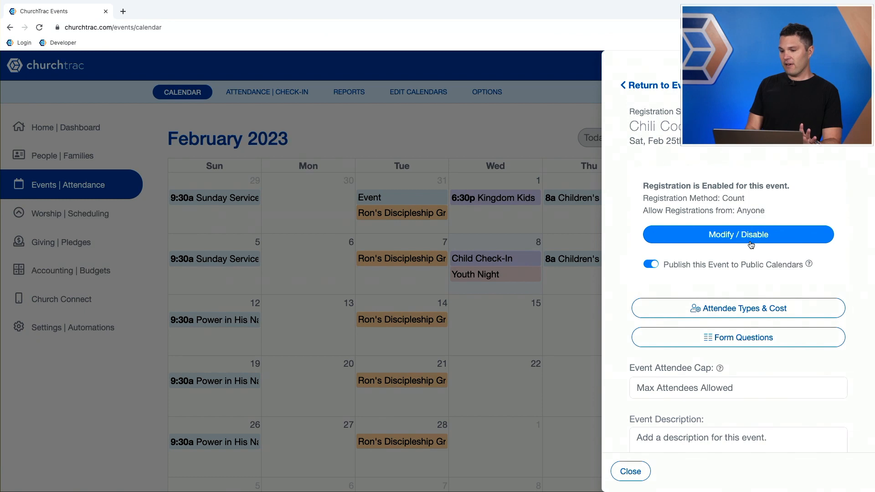
Step: Set the event payment type to Payment Required and add an attendee type Adult with a cost of 5
left_click(730, 311)
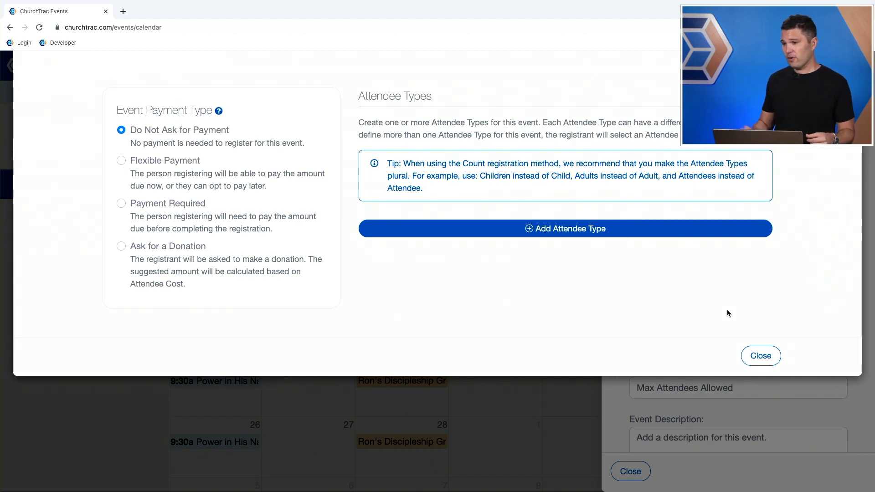
left_click(122, 203)
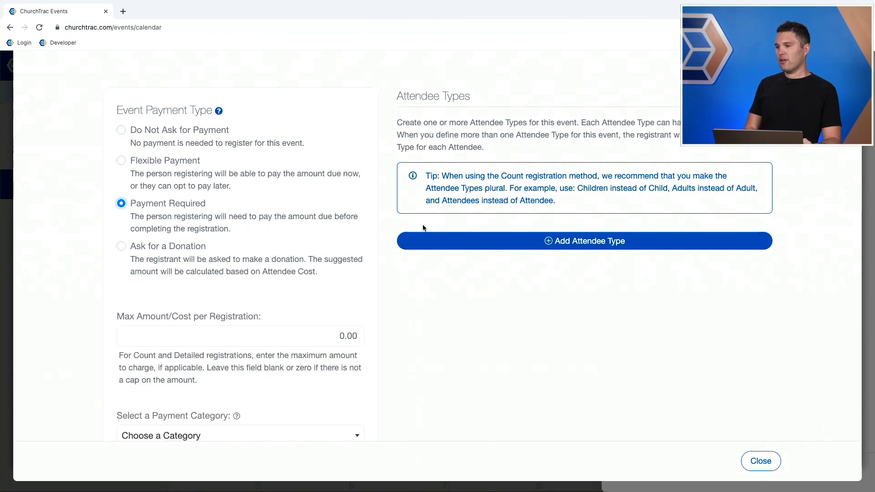
left_click(557, 245)
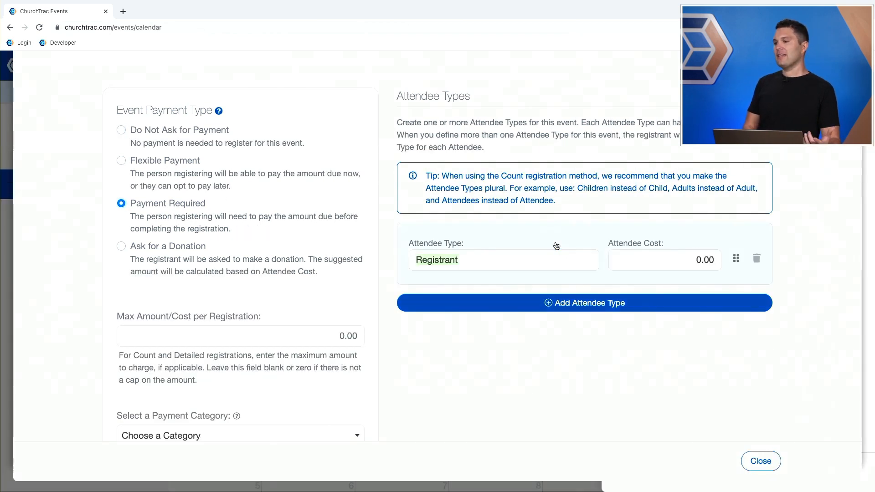
type("Adult")
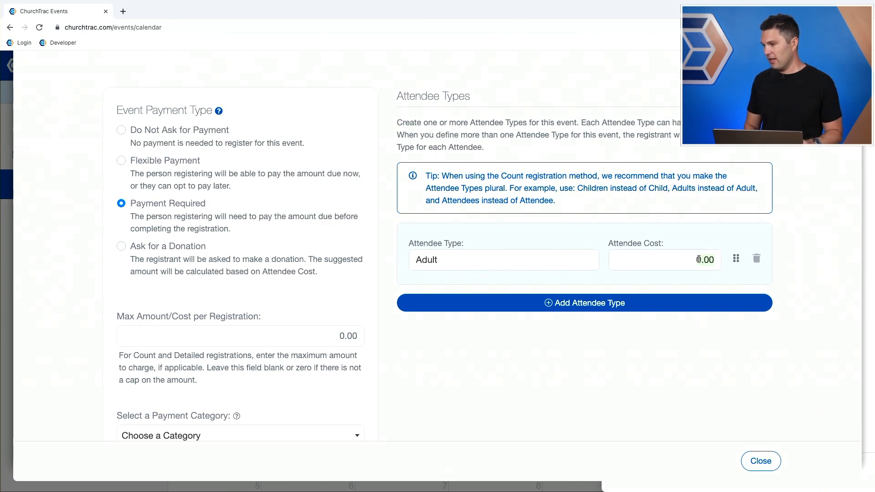
type("5")
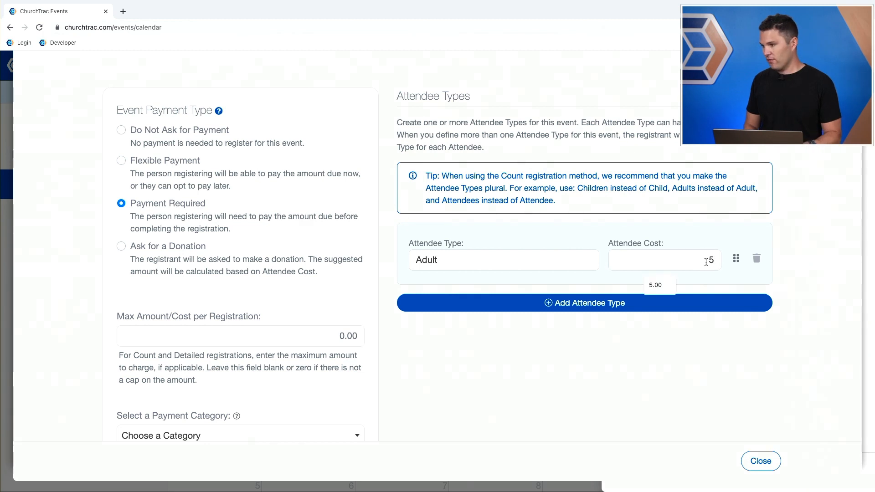
Step: Add a second attendee type with a cost of 2, and make the type names plural as Adults and Childs
left_click(587, 302)
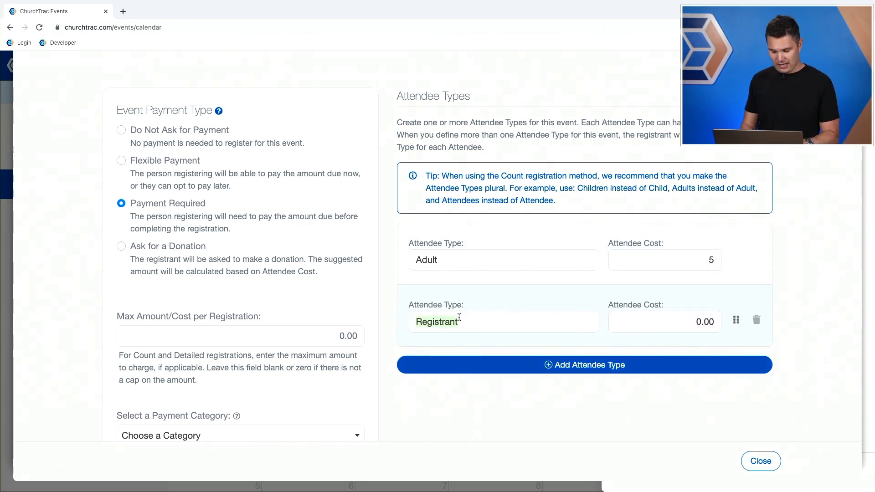
type("Child")
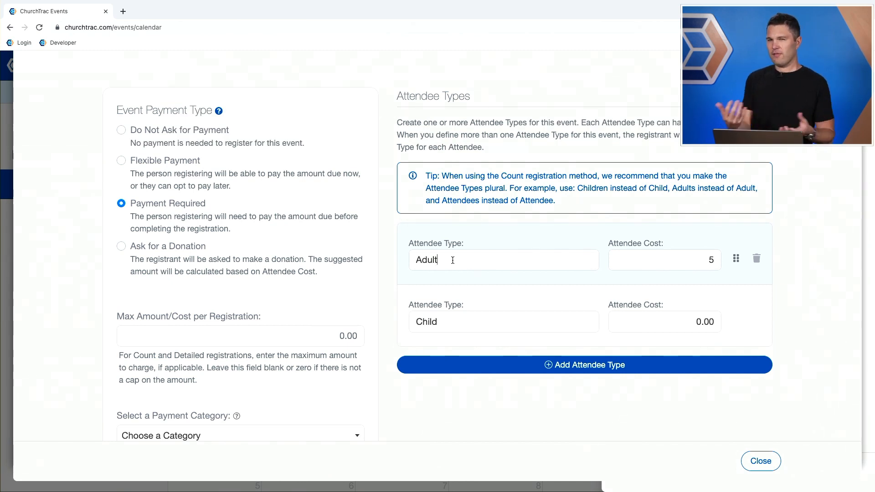
type("s")
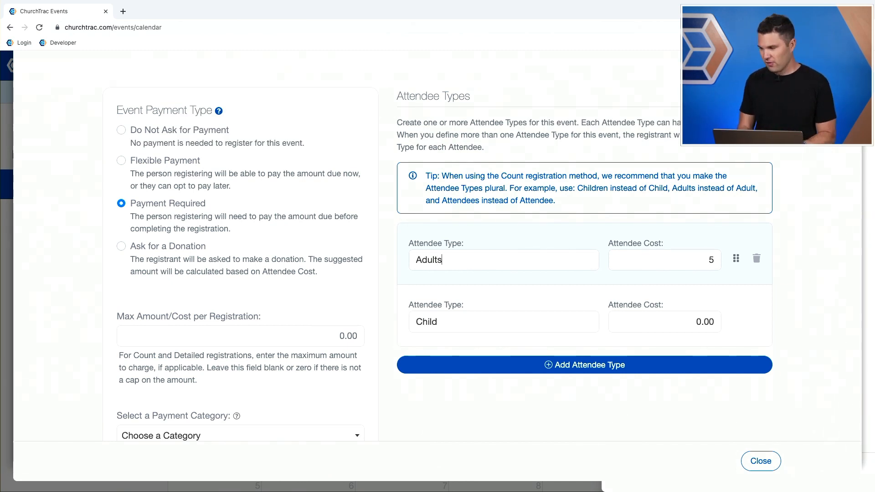
left_click(447, 318)
type("s")
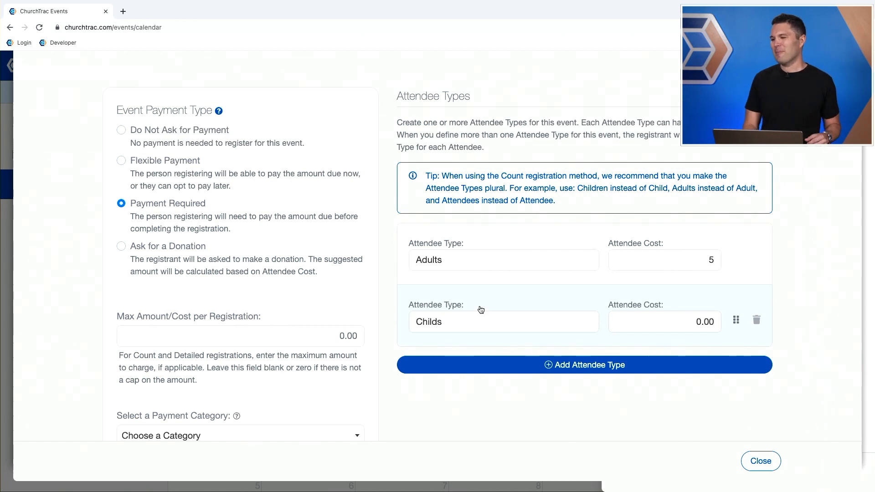
left_click(705, 321)
type("2")
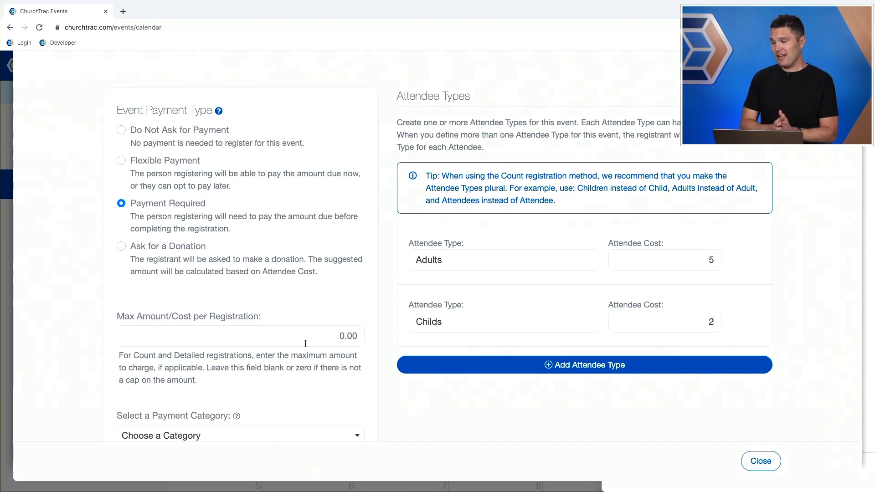
Step: Delete the Childs attendee type and set the event payment type to Do Not Ask for Payment
scroll(245, 370, "down", 1)
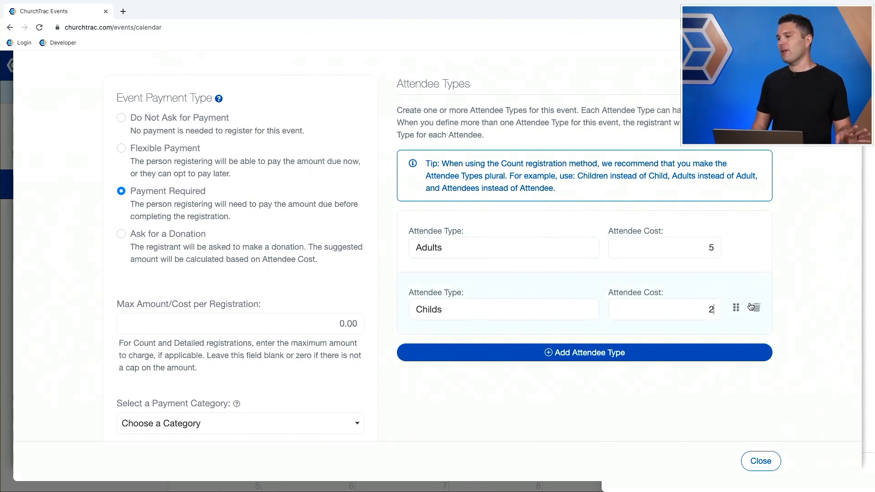
left_click(754, 308)
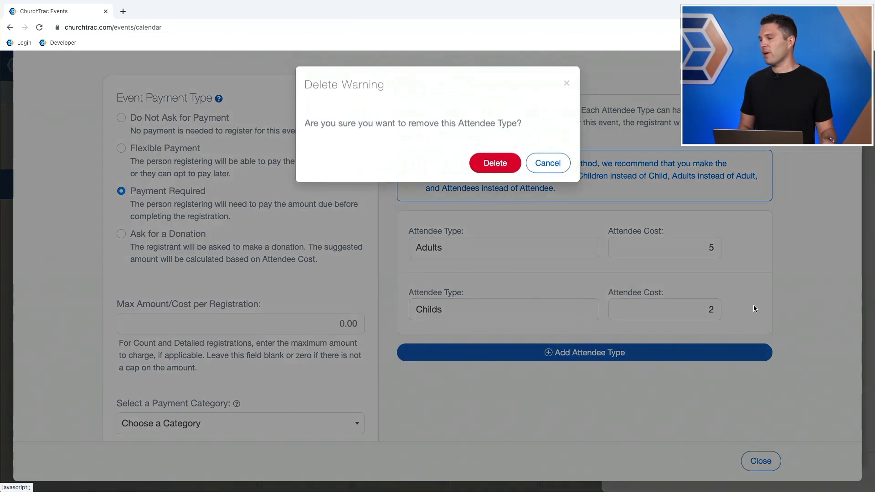
left_click(495, 164)
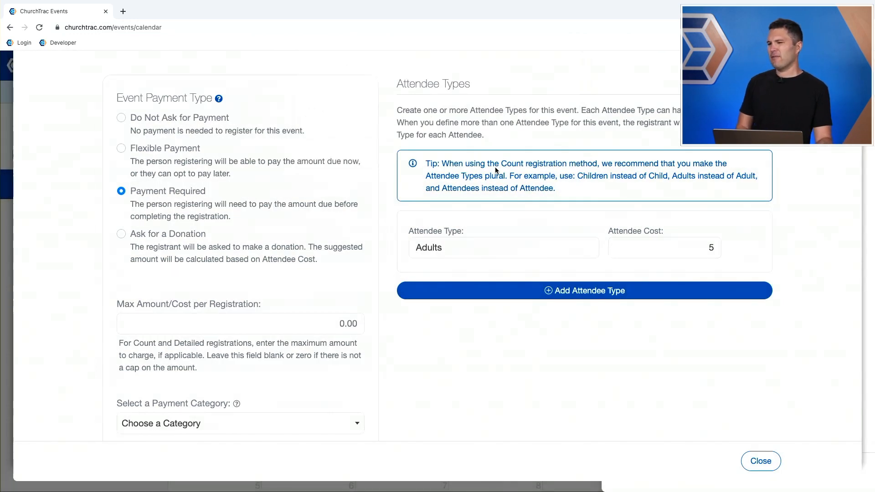
left_click(121, 118)
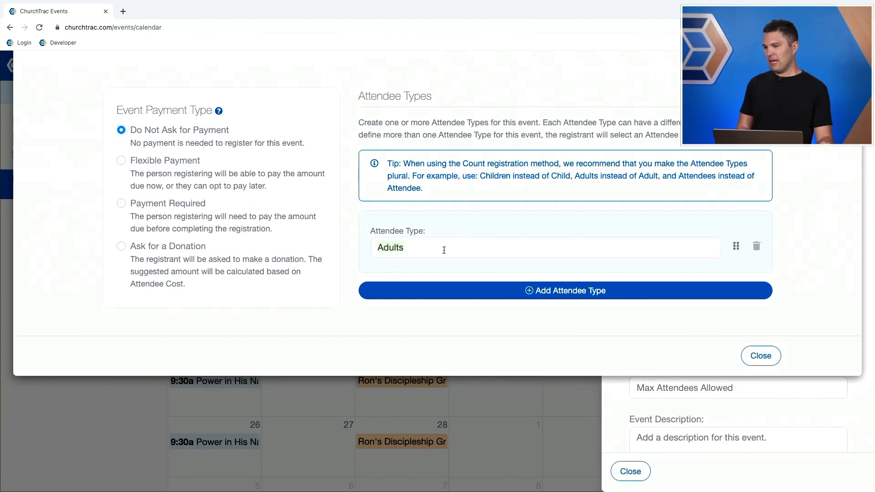
Step: Delete the remaining Adults attendee type and close the attendee types settings
left_click(752, 248)
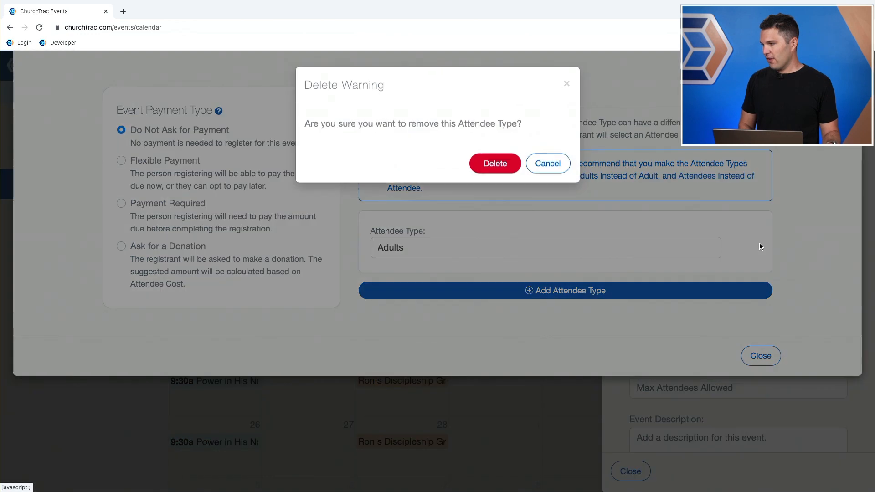
left_click(498, 162)
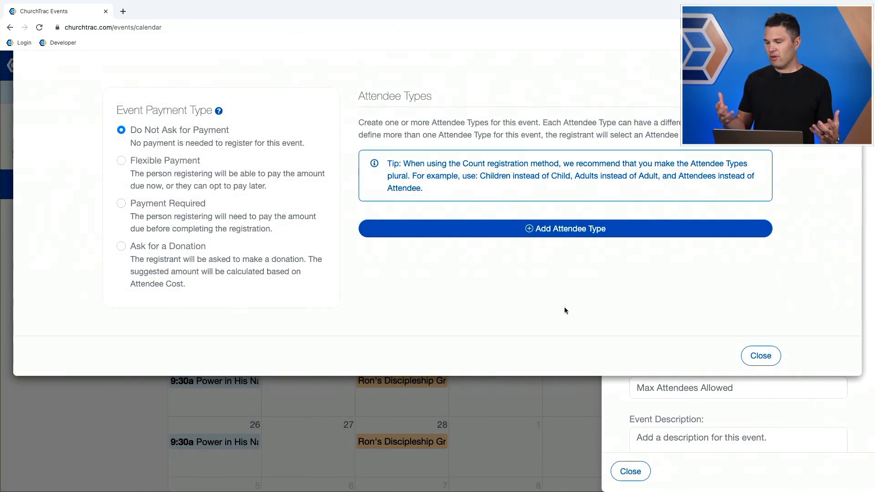
left_click(761, 357)
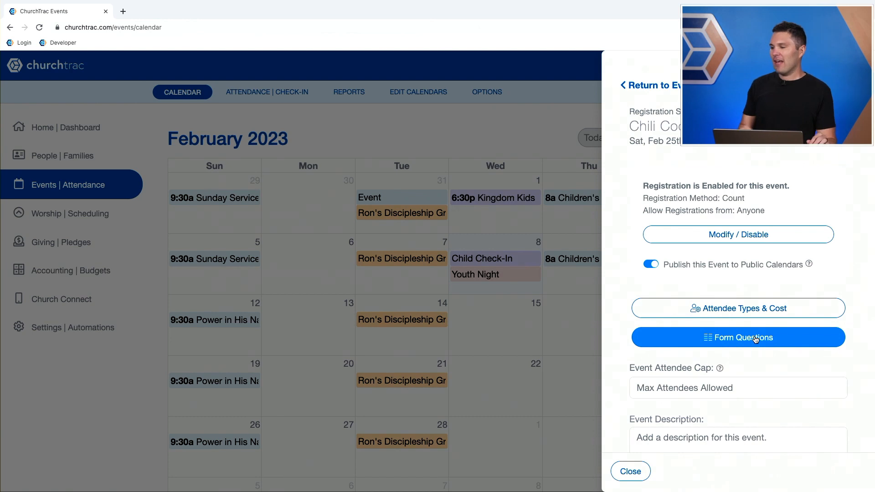
Step: Add the pre-built Phone Number and Allergies/Medical questions to the event's registration form and make both required
left_click(755, 338)
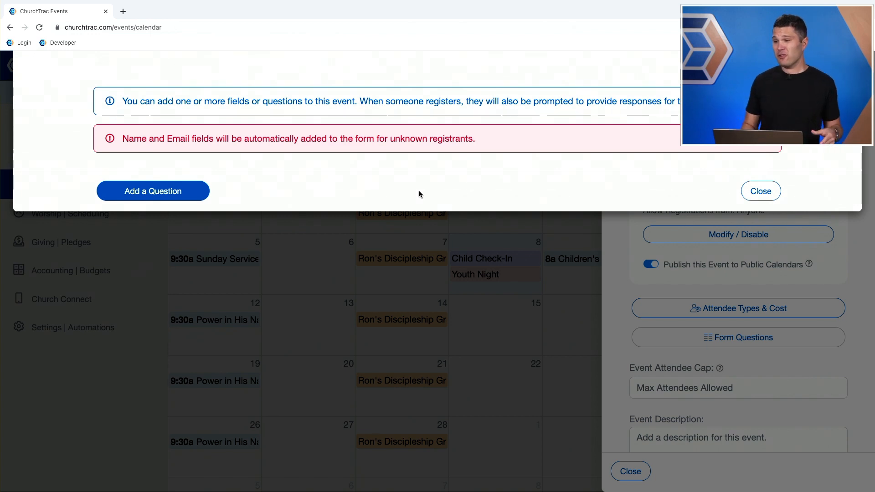
left_click(167, 190)
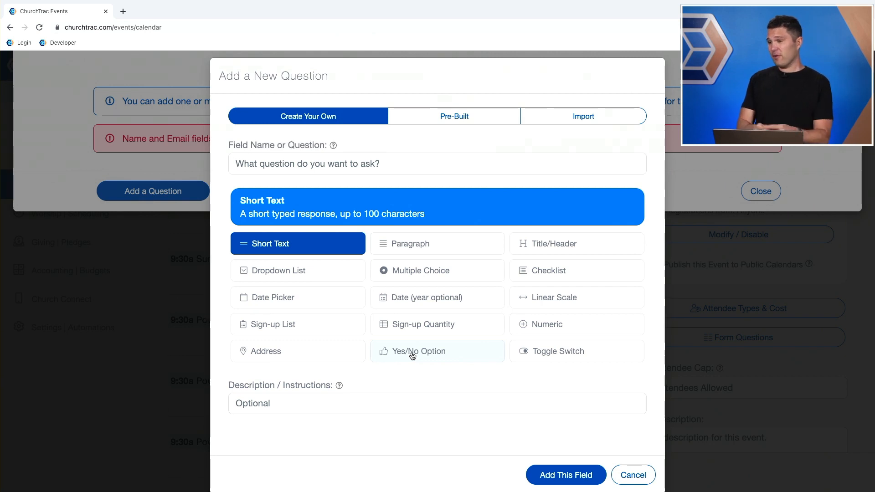
left_click(467, 120)
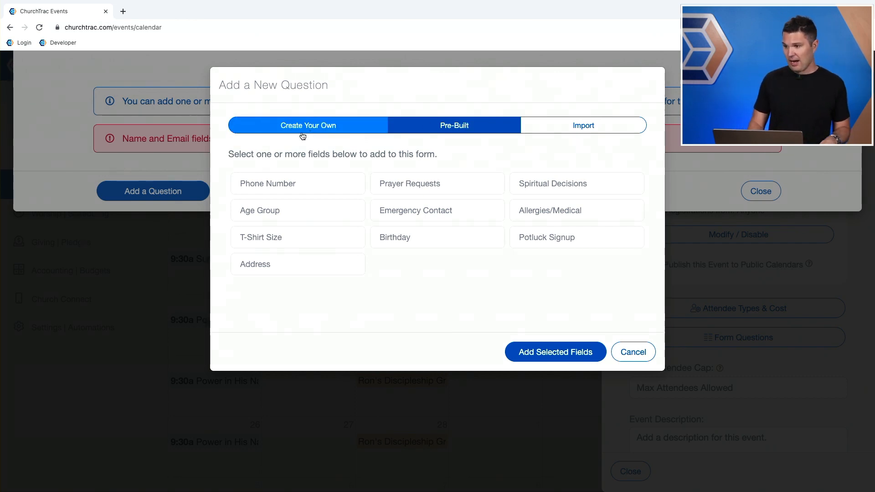
left_click(288, 182)
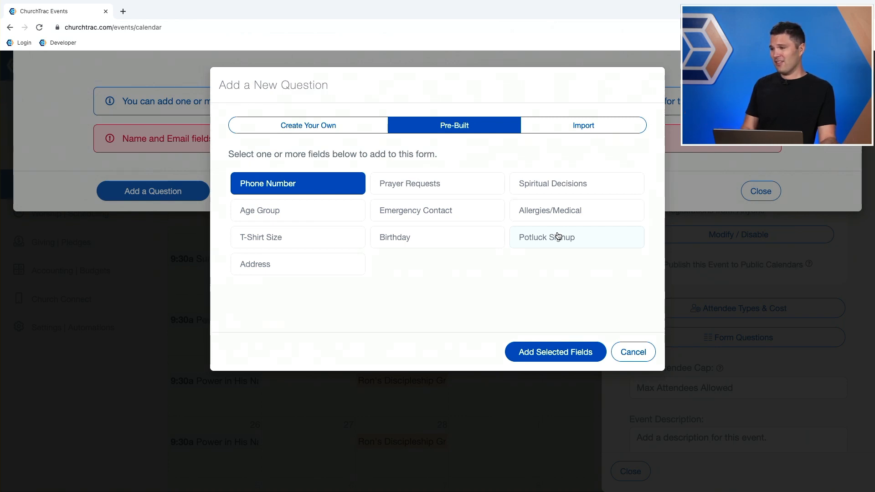
left_click(530, 213)
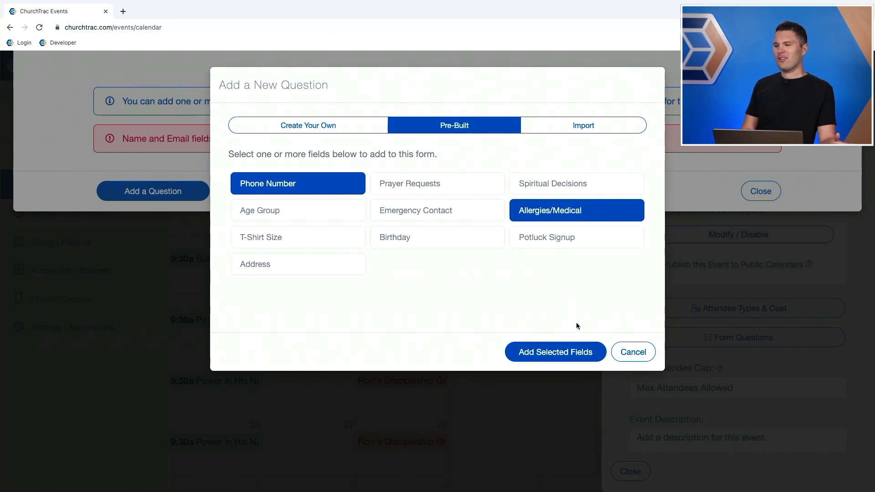
left_click(568, 357)
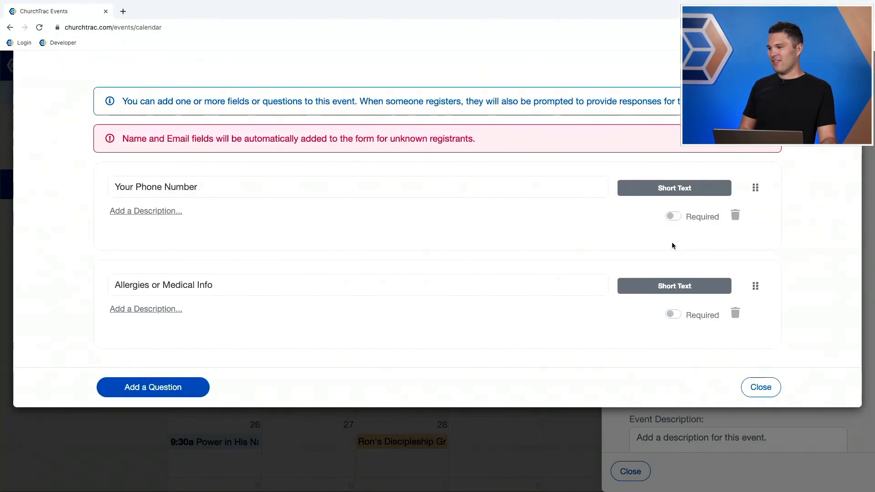
left_click(673, 217)
left_click(672, 315)
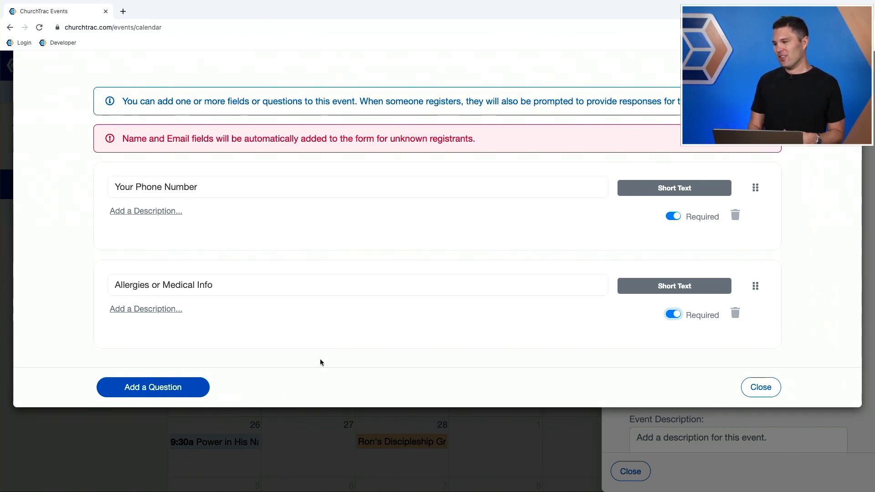
Step: Reword the Allergies or Medical Info question as "Are you allergic to really spicy chili?" and close the form questions
double_click(191, 285)
key("super+a")
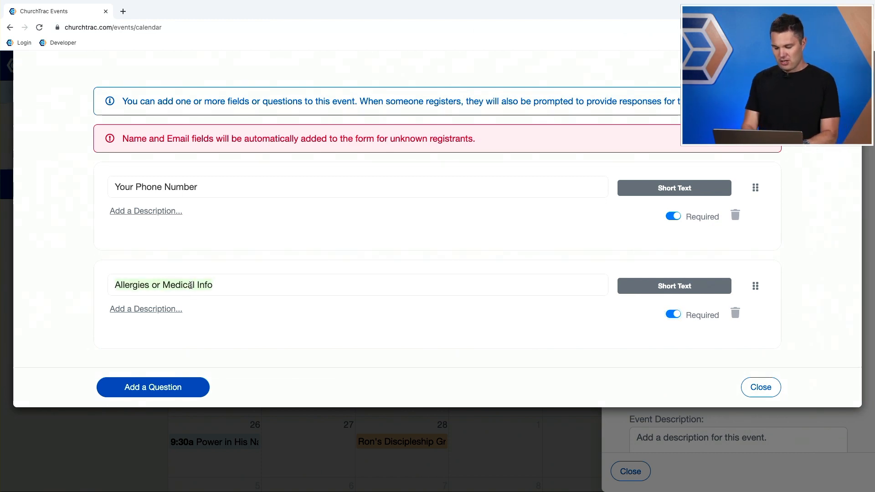
type("Are you ")
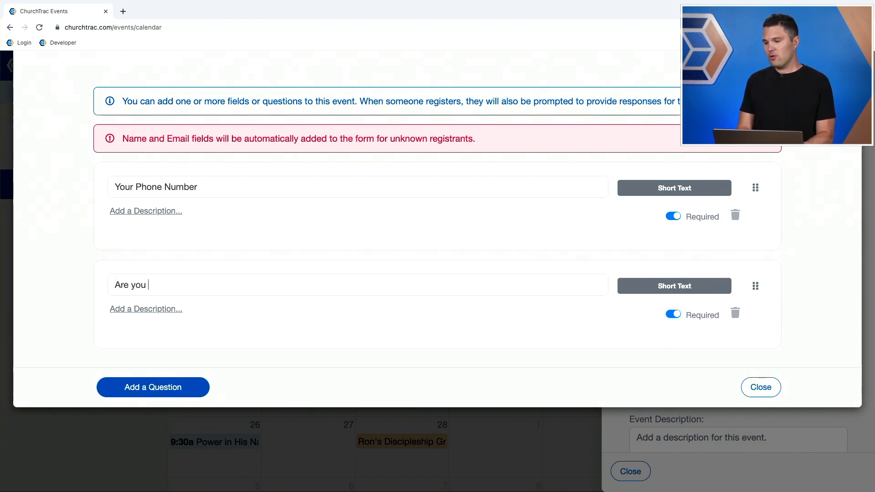
type("allergic to really ")
type("spic")
type("y r")
type("hili")
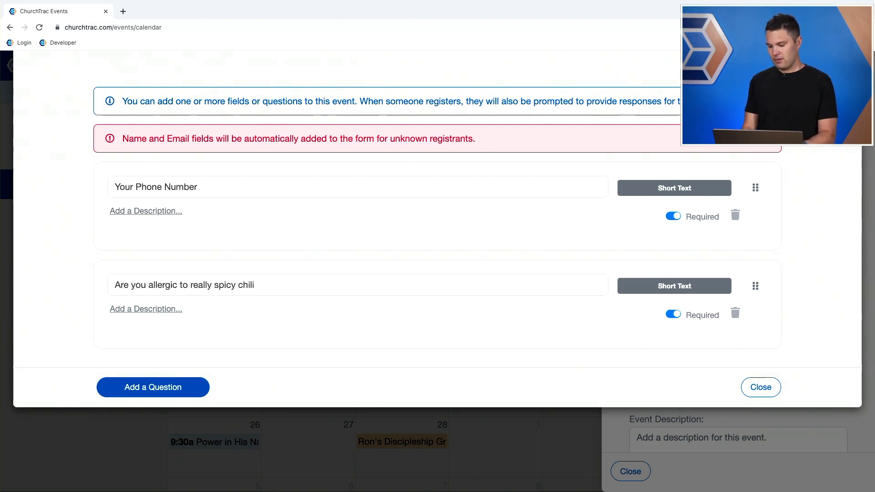
type("?")
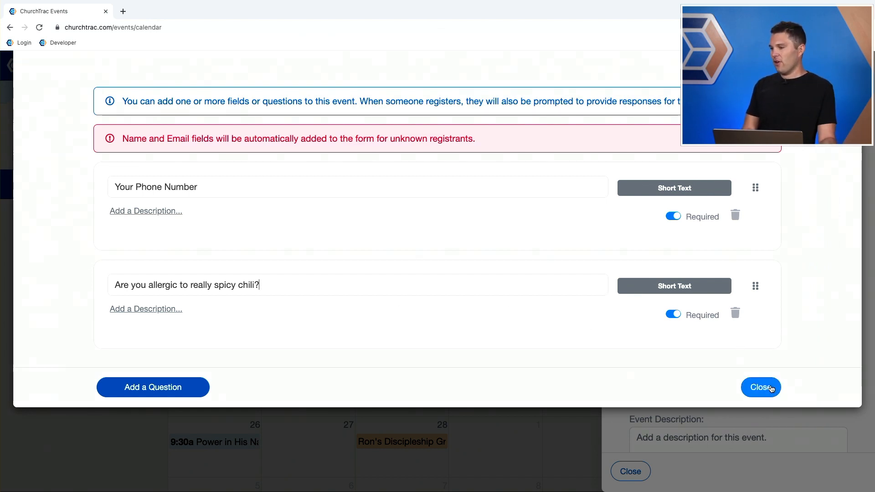
left_click(770, 387)
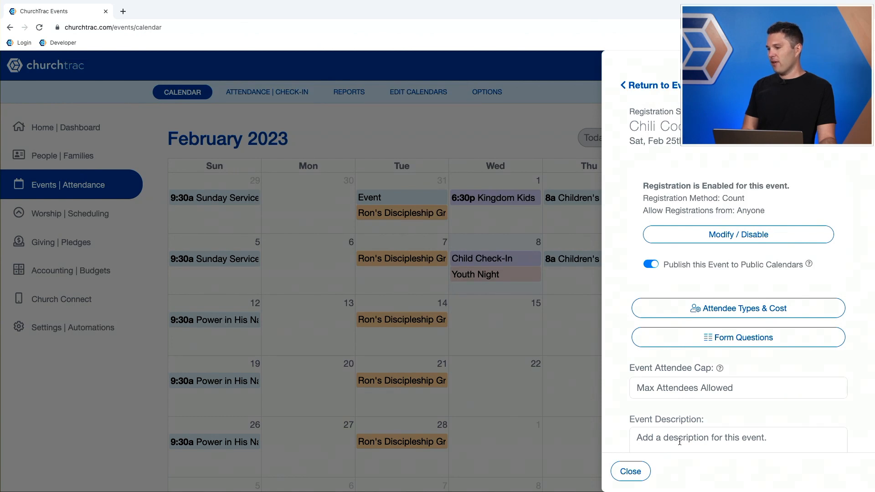
Step: Enter an event attendee cap of 20 and clear it again
scroll(708, 430, "down", 1)
scroll(764, 362, "down", 1)
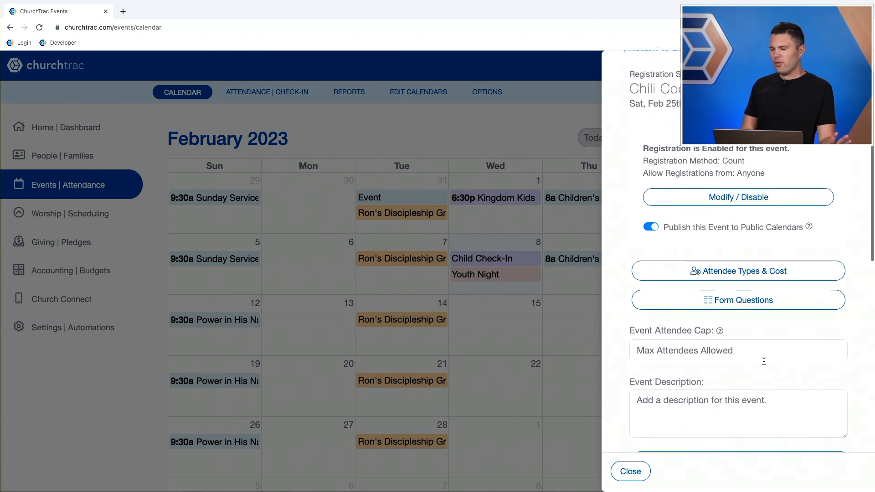
scroll(763, 360, "down", 1)
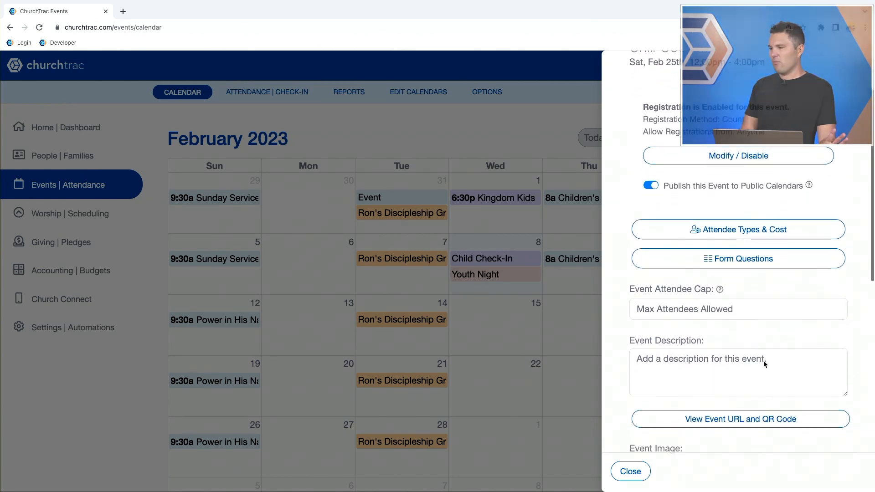
left_click(665, 304)
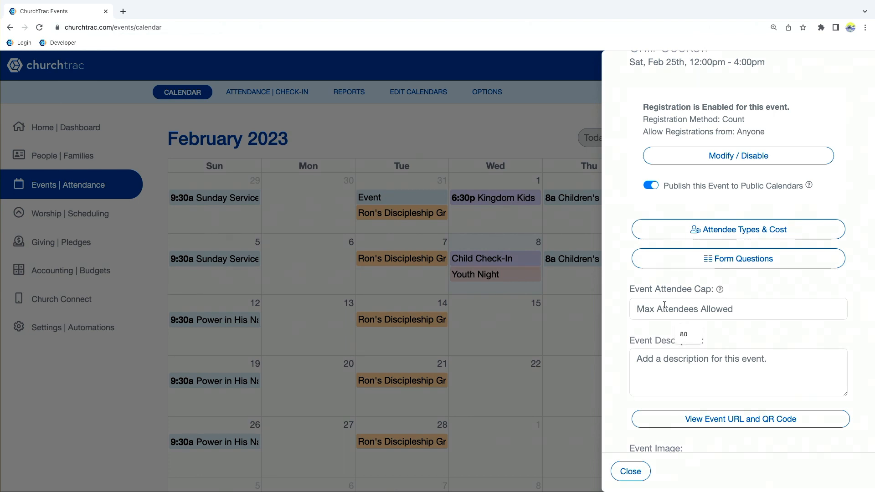
type("20")
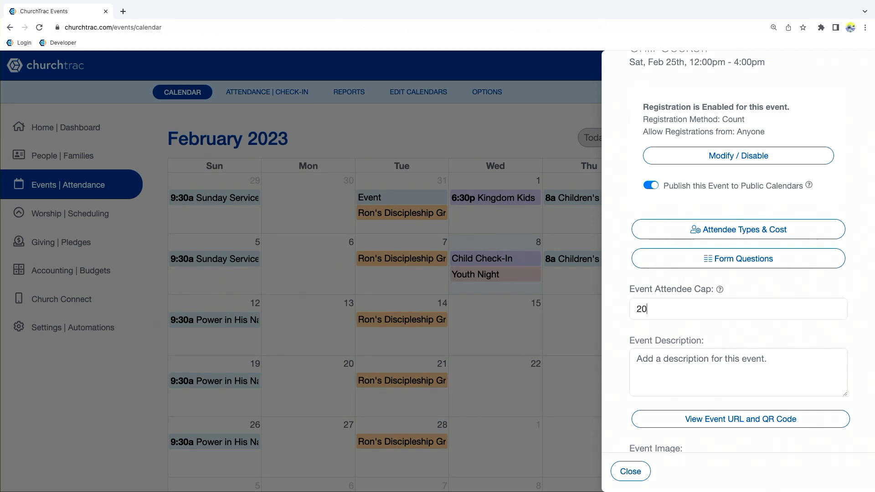
key("BackSpace")
key("BackSpace")
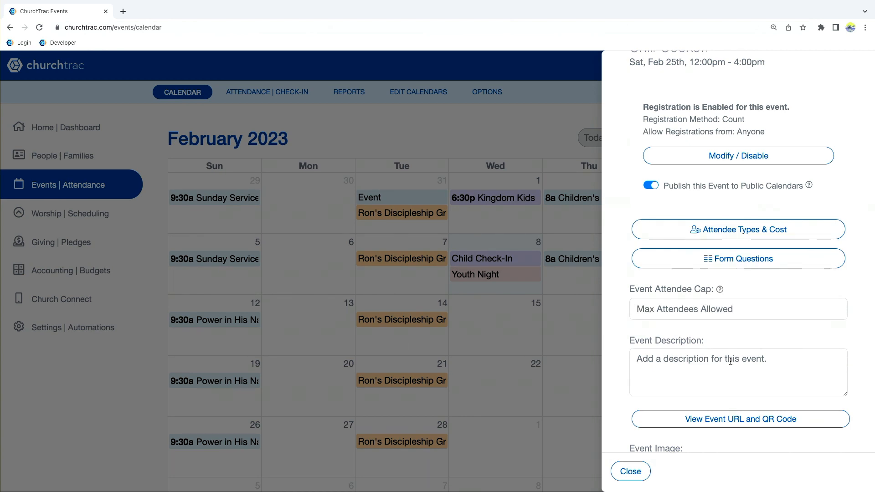
Step: View the Chili Cookoff's registration URL and QR code
scroll(763, 428, "down", 2)
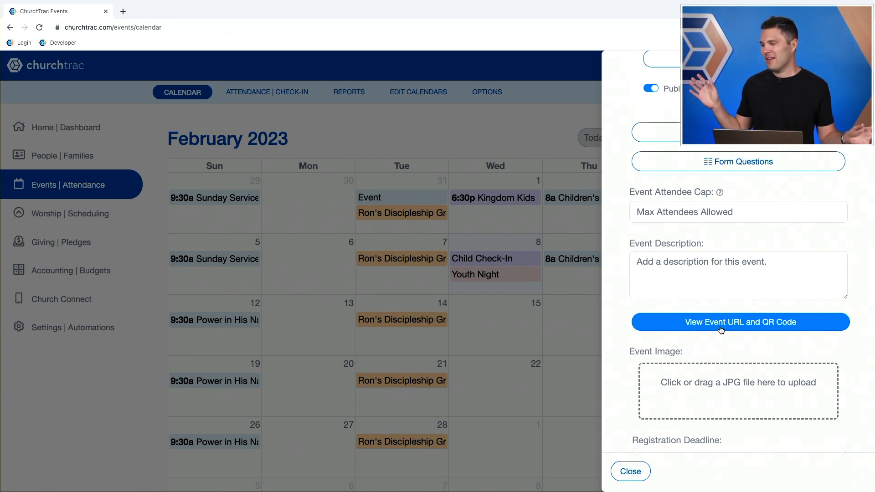
left_click(720, 328)
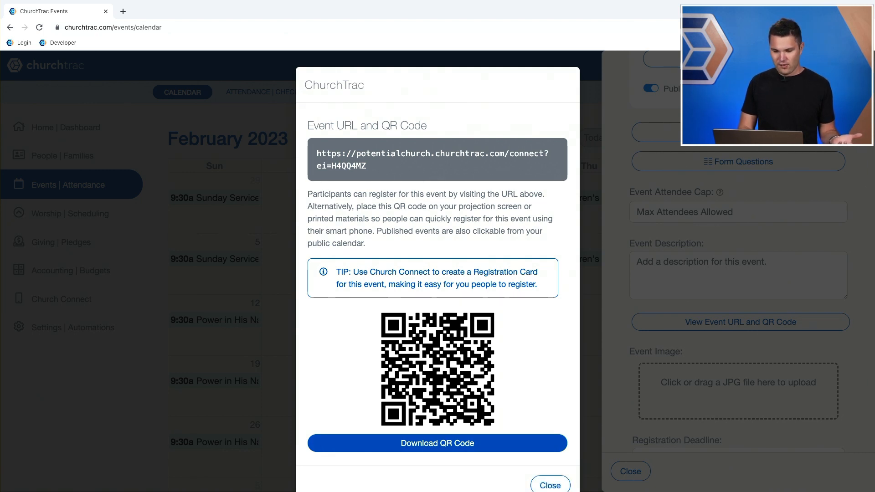
key("super+Tab")
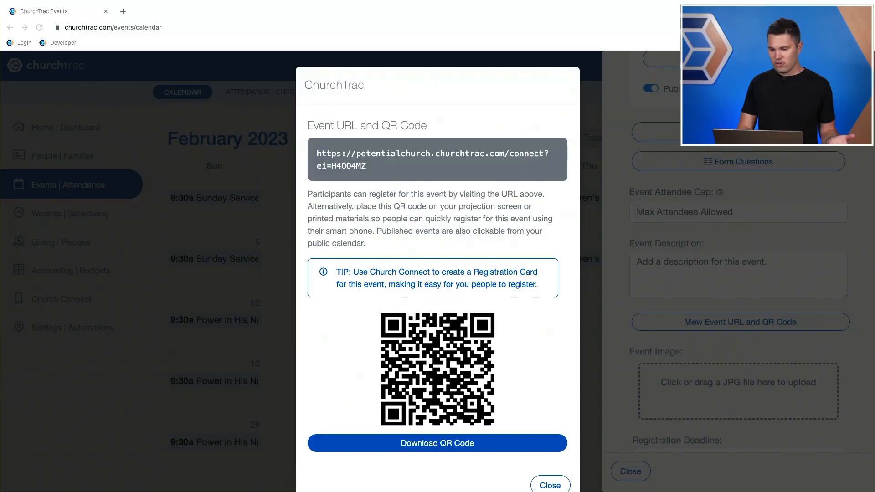
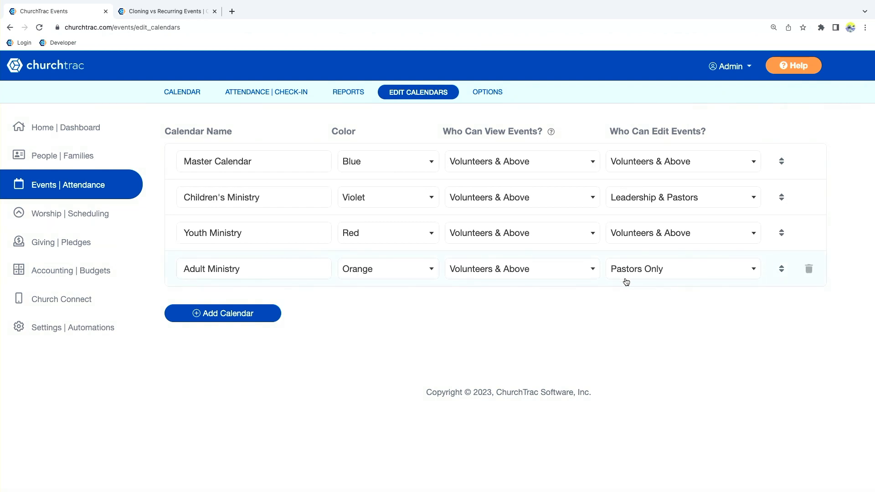
Step: Restrict who can view events on the Adult Ministry calendar to Pastors Only
left_click(553, 268)
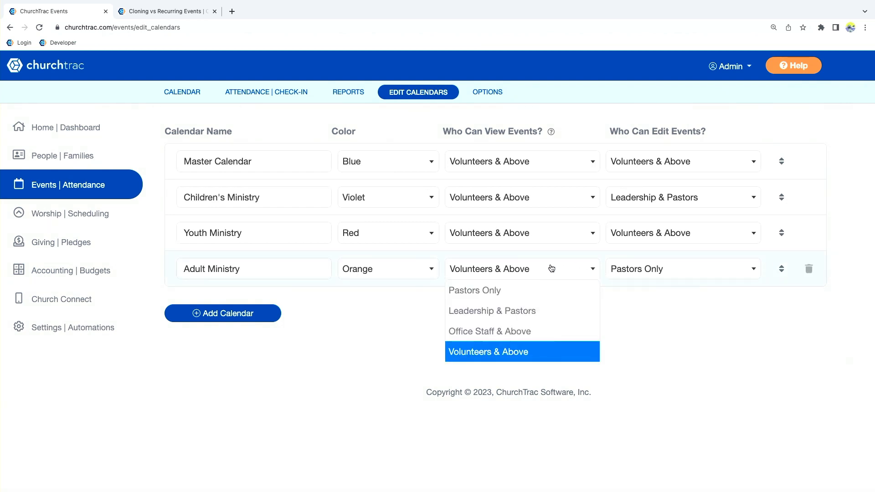
left_click(529, 289)
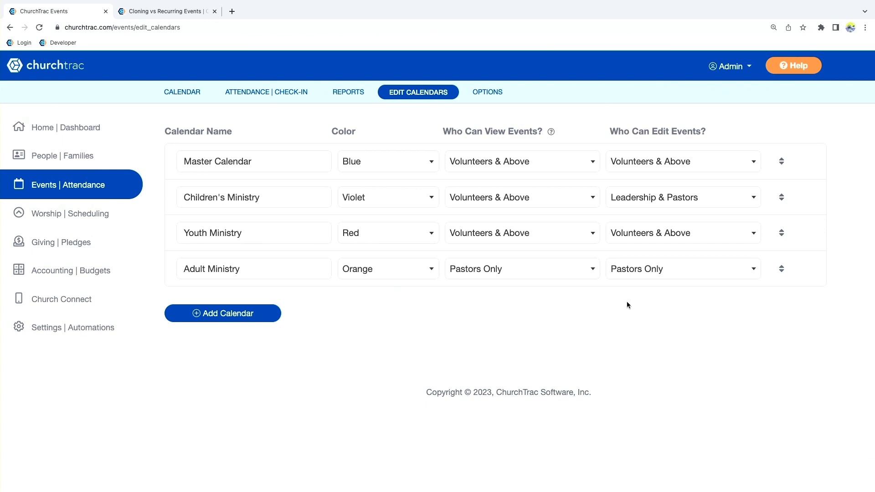
Step: Examine the Admin user account's privileges and the available permission levels in the user account settings
left_click(63, 331)
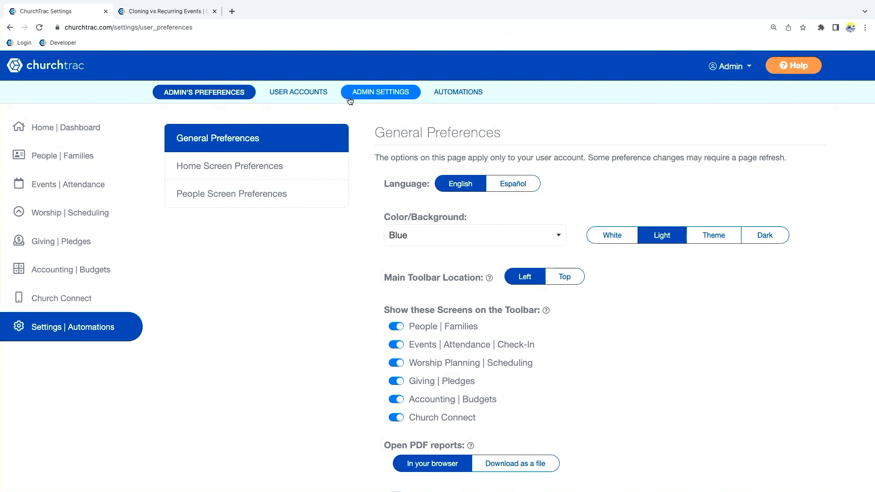
left_click(320, 96)
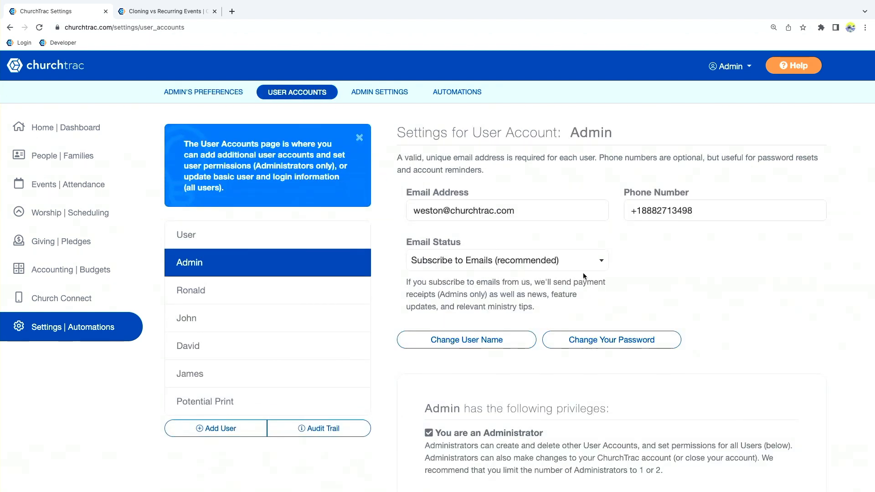
scroll(653, 286, "down", 5)
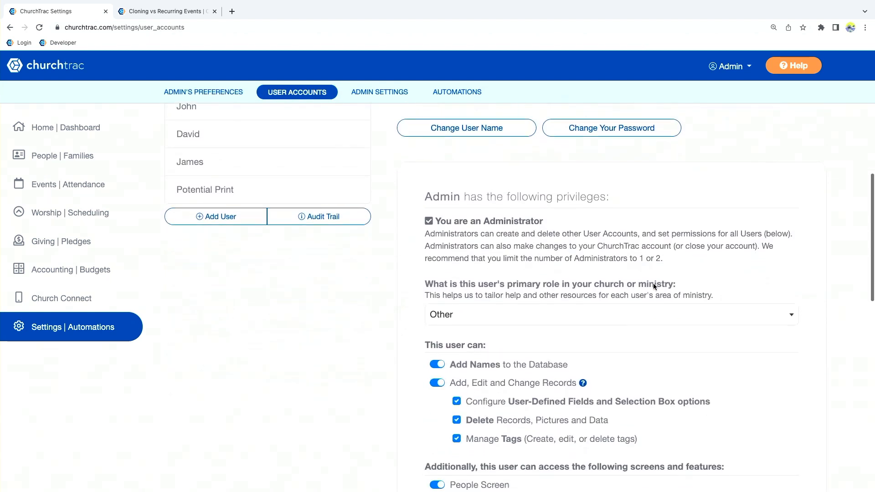
scroll(653, 285, "down", 4)
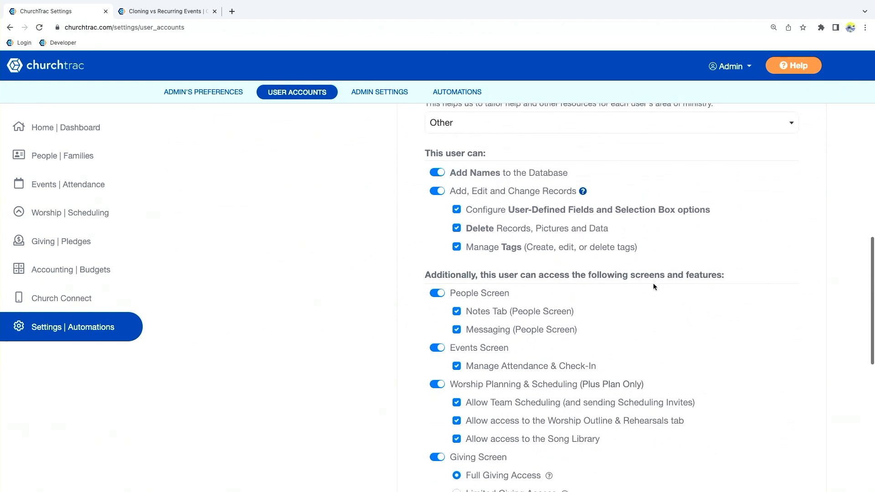
scroll(653, 286, "down", 9)
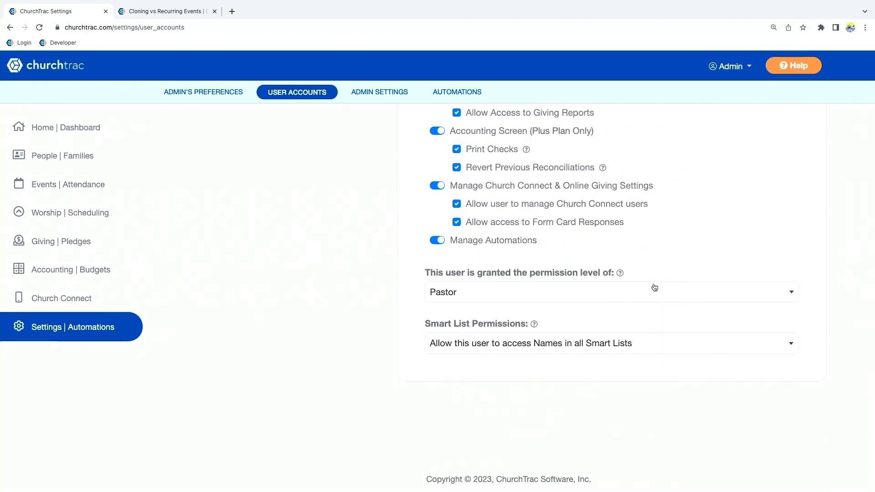
left_click(522, 292)
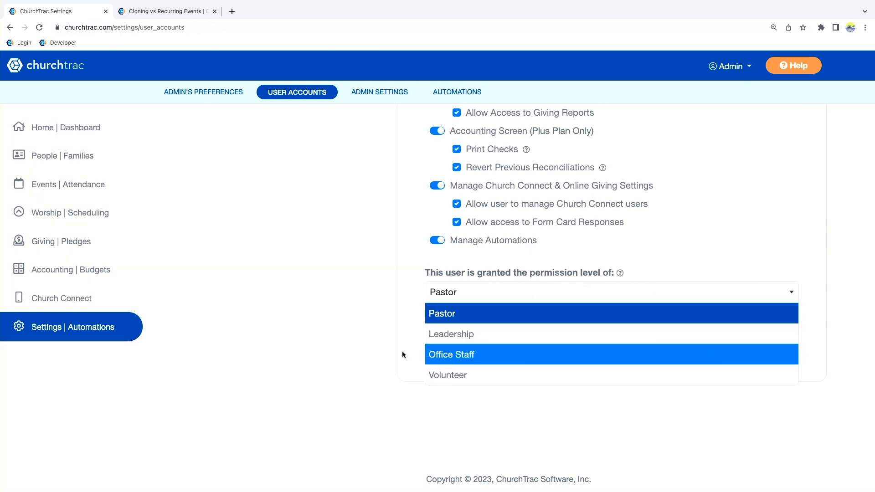
left_click(384, 349)
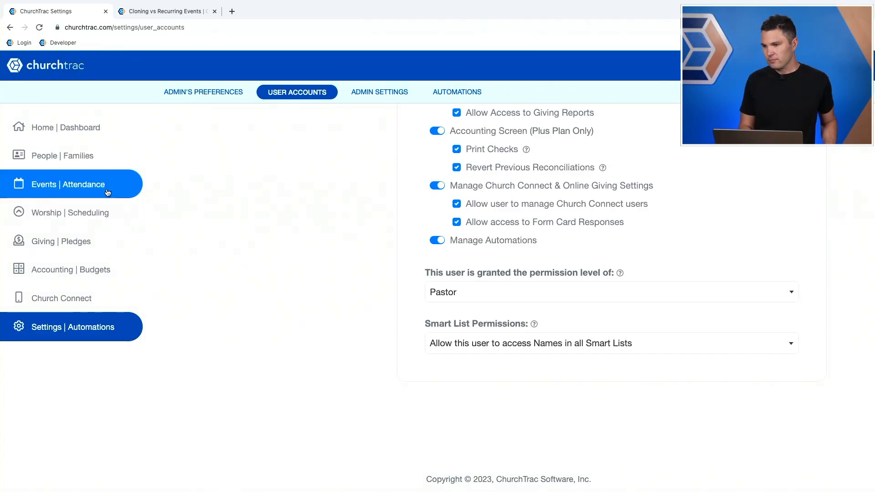
Step: Add an all-day event titled Test Event on 02/08/2023 in the Master Calendar, located at the Worship Building
left_click(108, 193)
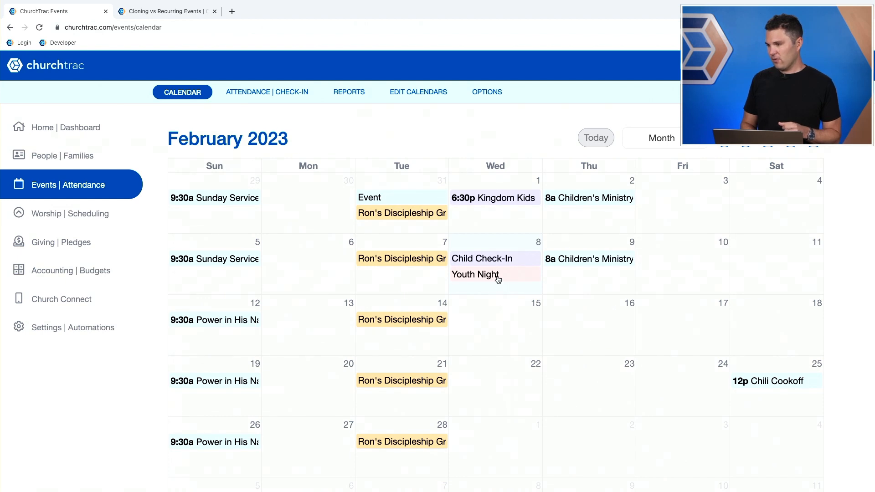
left_click(497, 244)
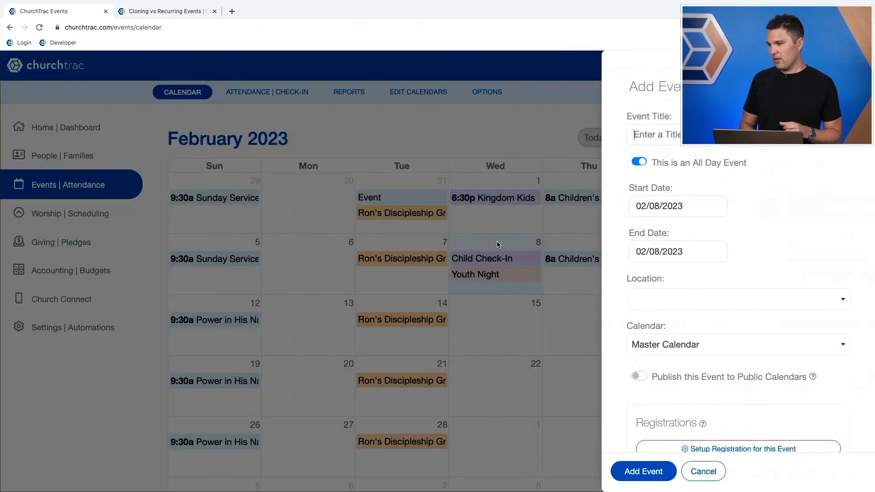
type("Test Event")
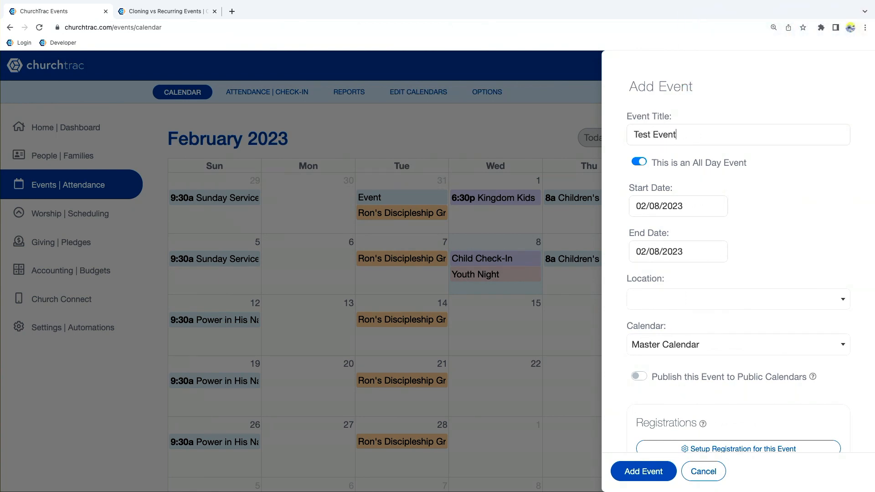
left_click(703, 301)
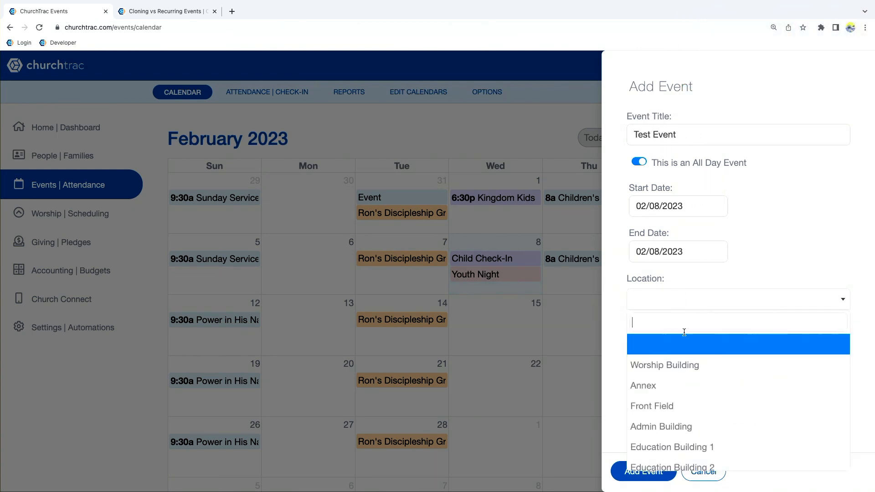
left_click(682, 360)
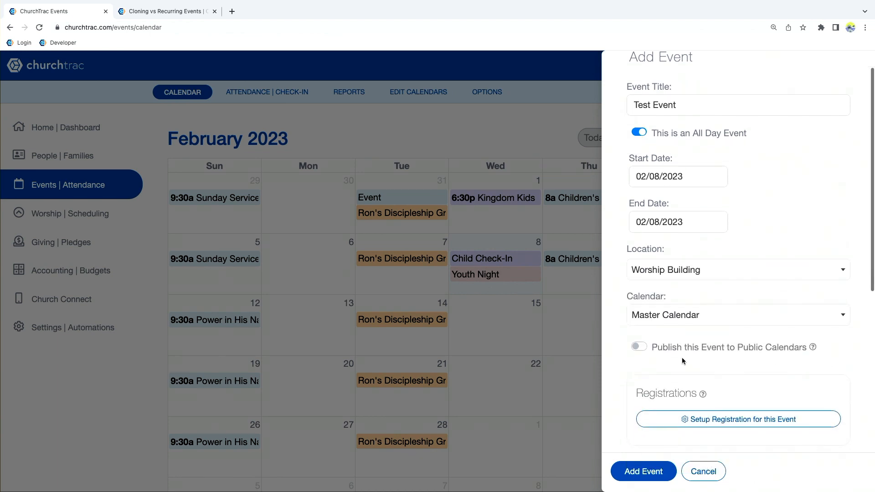
scroll(681, 357, "down", 1)
scroll(716, 382, "down", 5)
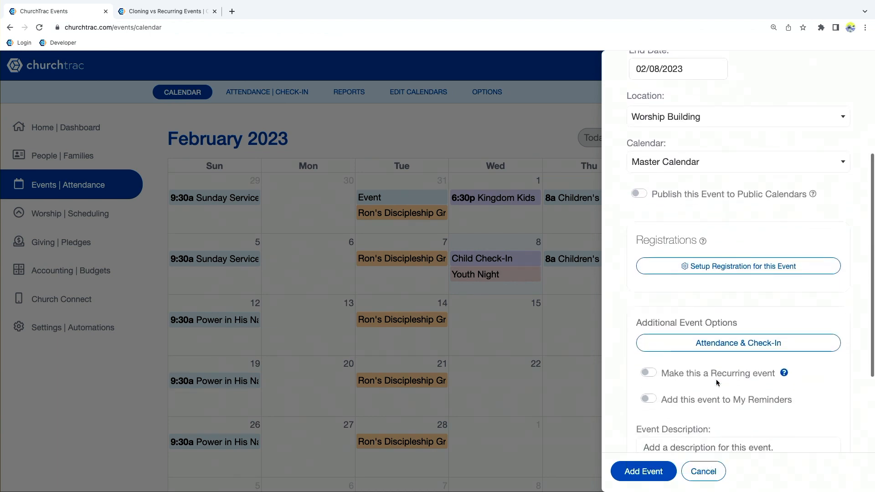
left_click(643, 471)
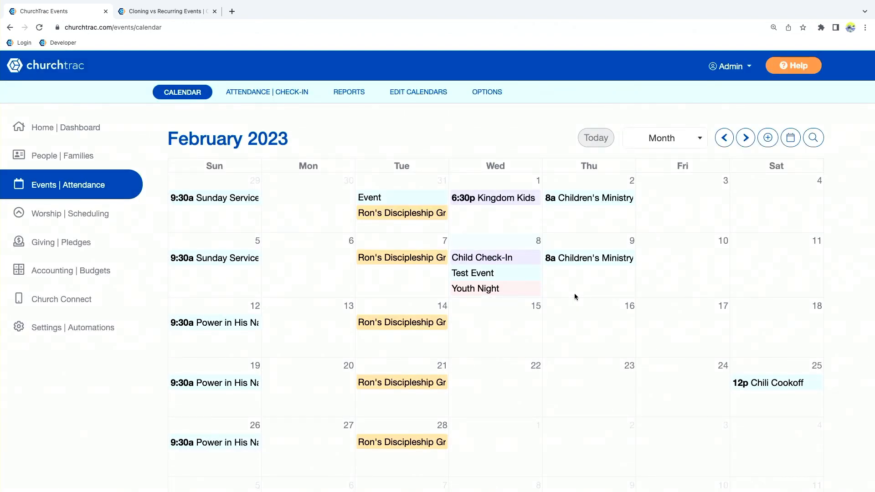
Step: Review the saved Test Event's details and additional event options, leaving them unedited
left_click(499, 274)
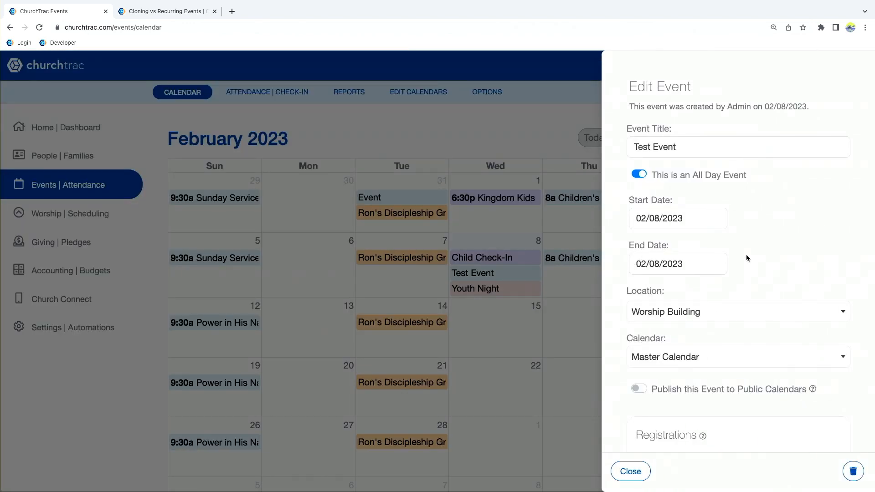
scroll(753, 260, "down", 4)
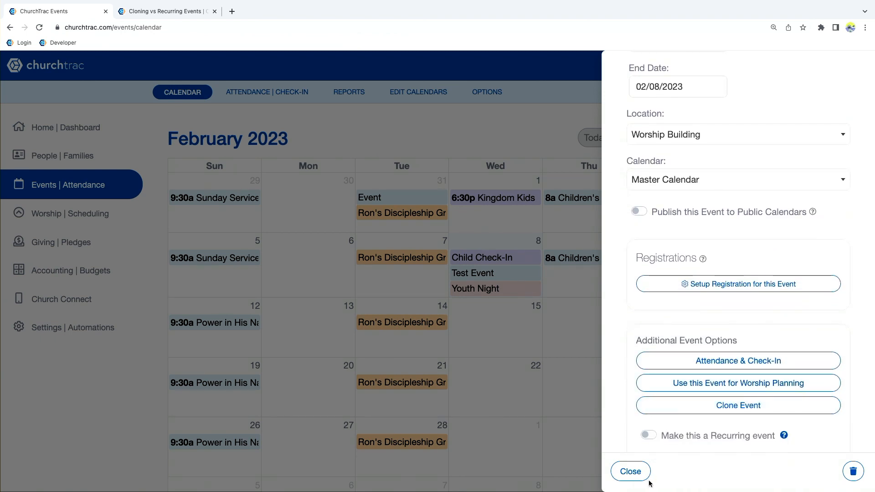
left_click(630, 471)
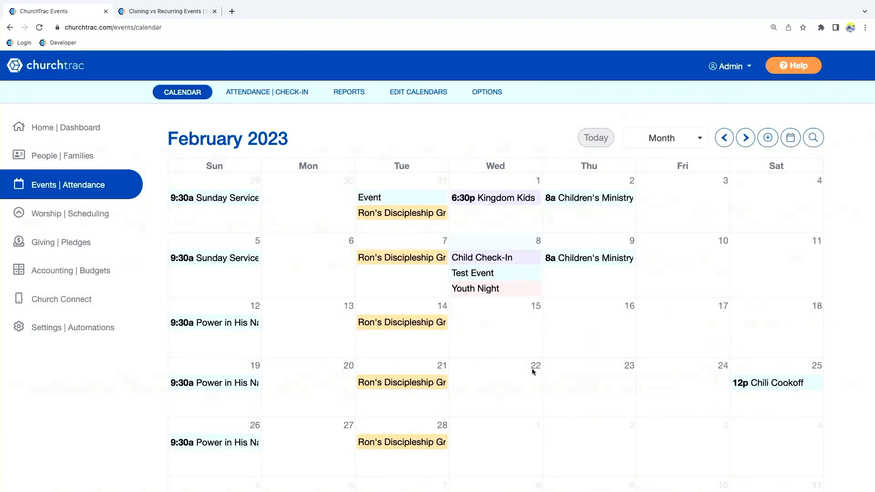
Step: Examine the attendance and check-in date list and the form for adding an attendance date
left_click(262, 94)
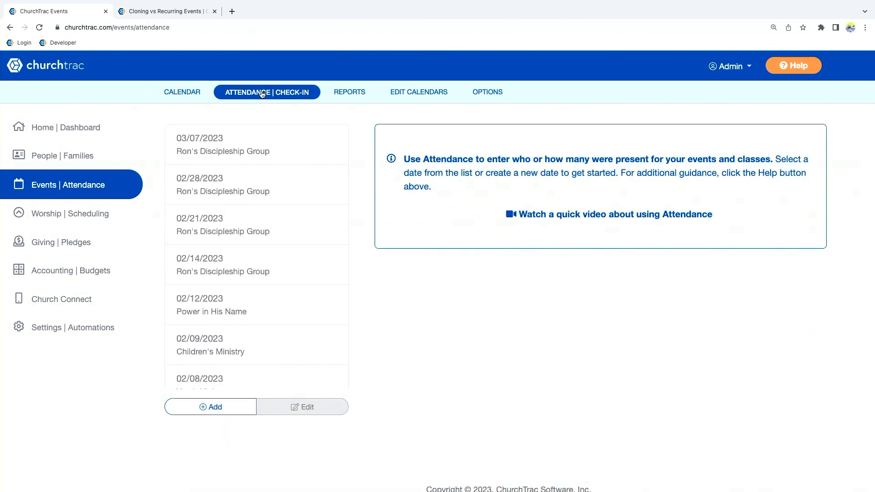
left_click(210, 406)
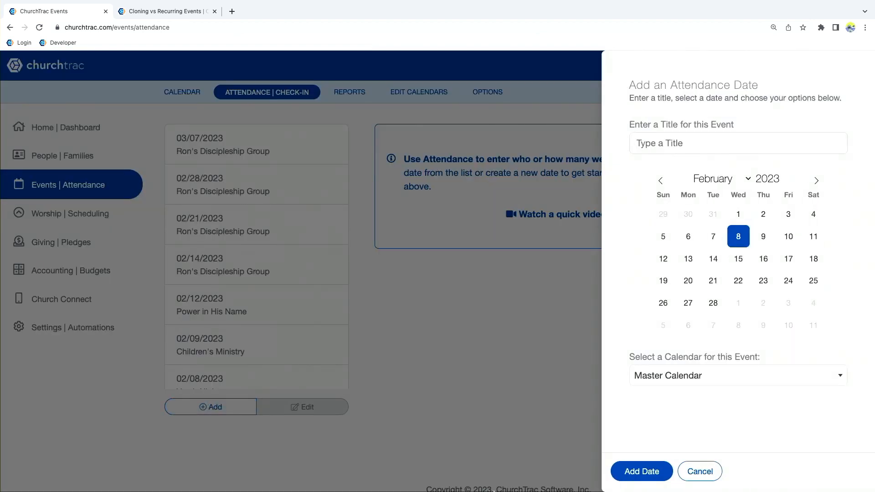
left_click(700, 471)
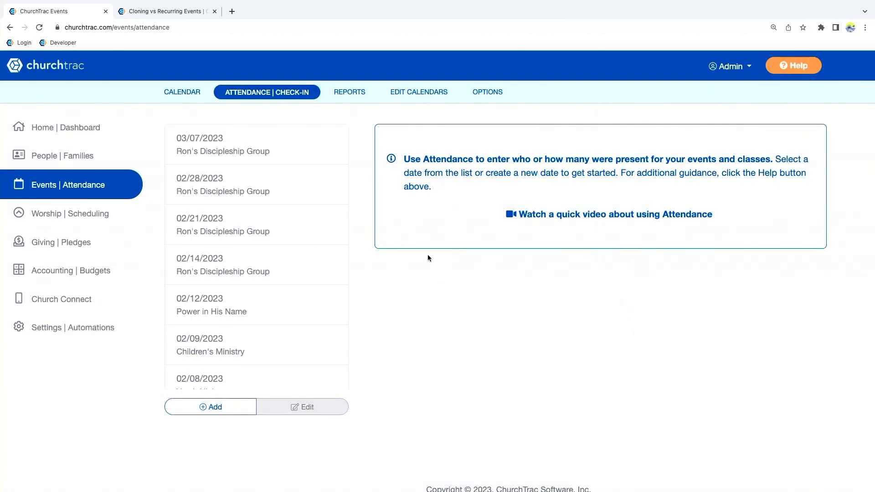
scroll(212, 241, "down", 2)
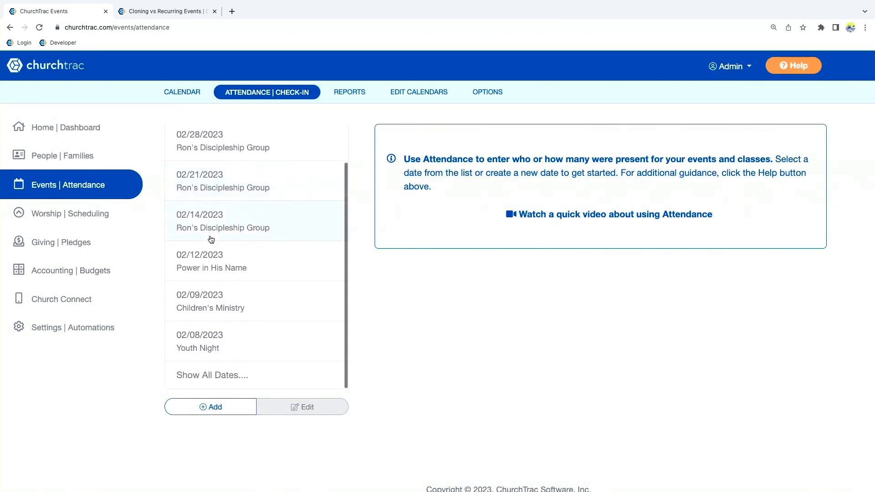
scroll(211, 239, "up", 2)
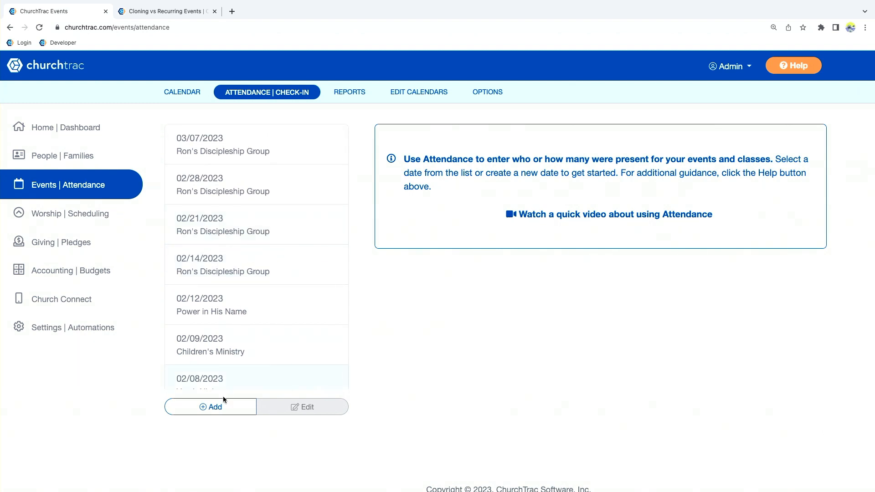
Step: Add an attendance date titled Test for 02/08/2023 on the Master Calendar
left_click(215, 415)
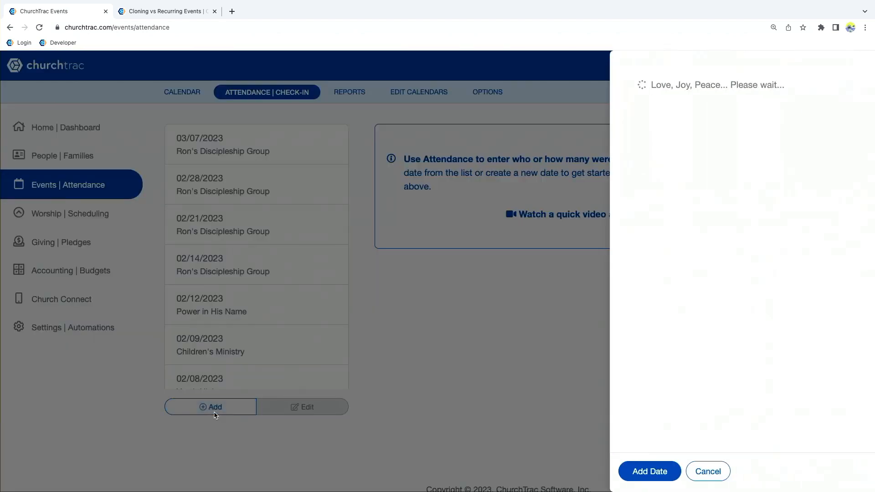
type("Test")
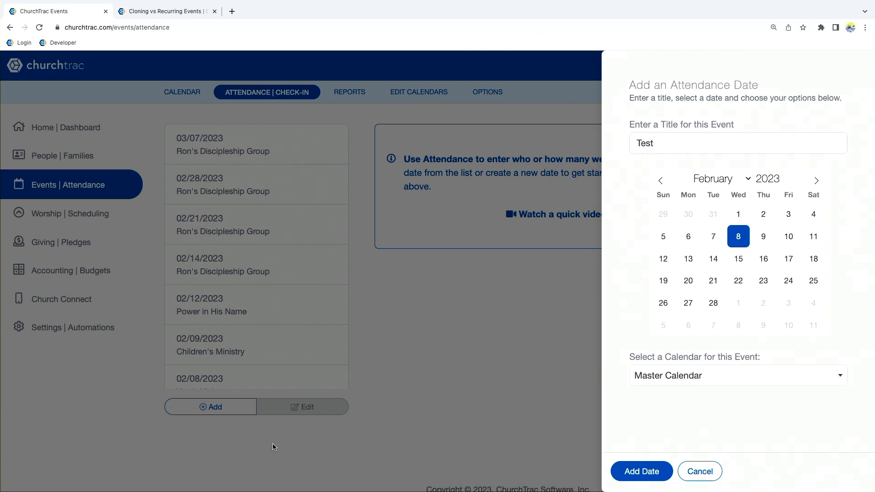
left_click(645, 468)
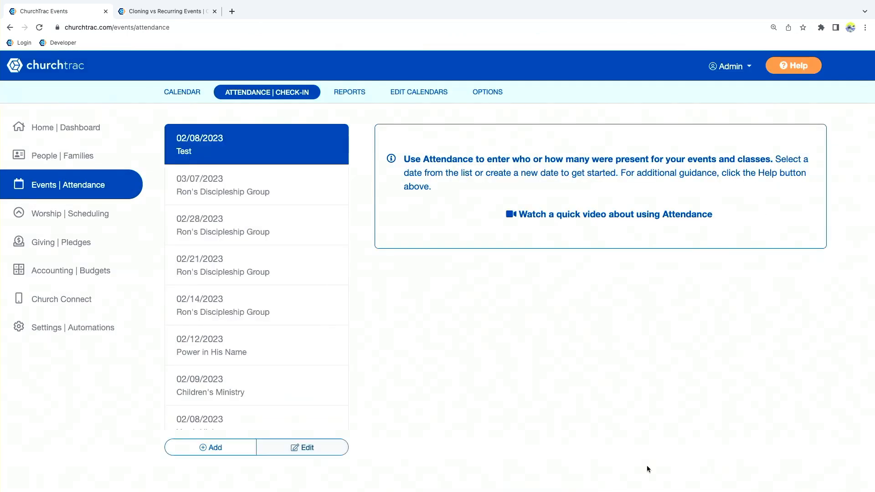
Step: Assign only the Worship Attendance tag to the Test event's attendance on 02/08/2023
left_click(517, 267)
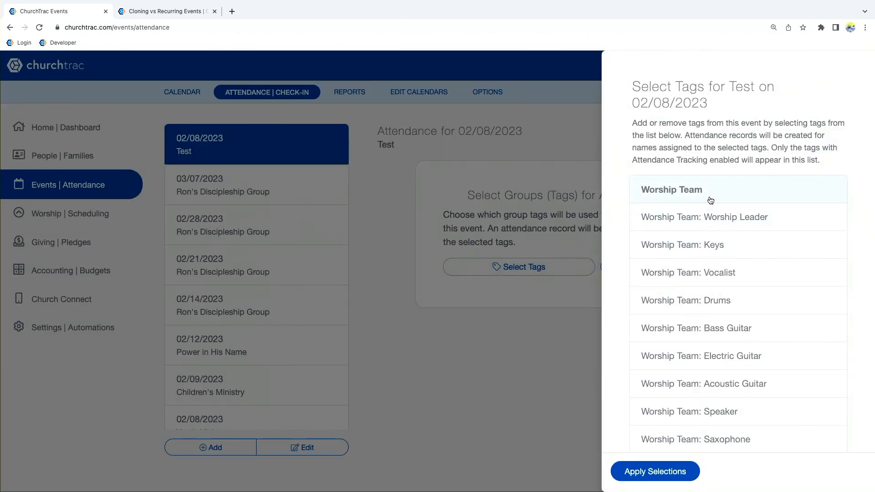
scroll(710, 201, "down", 1)
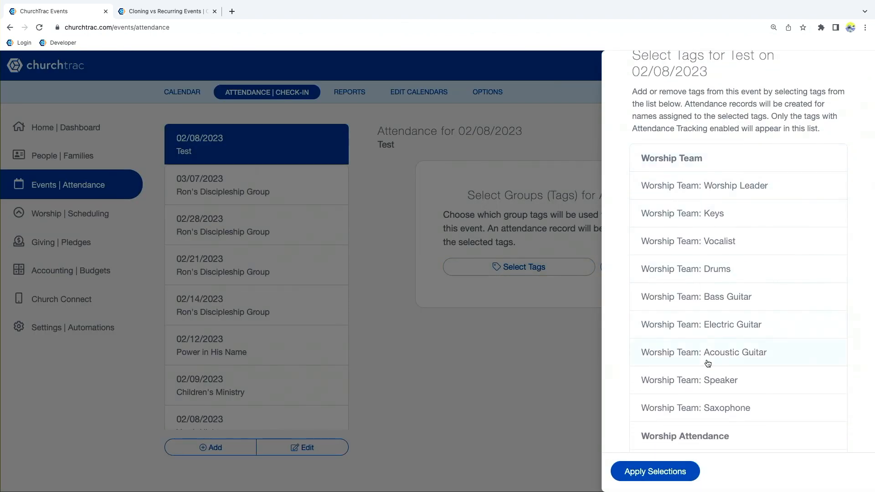
left_click(696, 432)
scroll(696, 431, "down", 3)
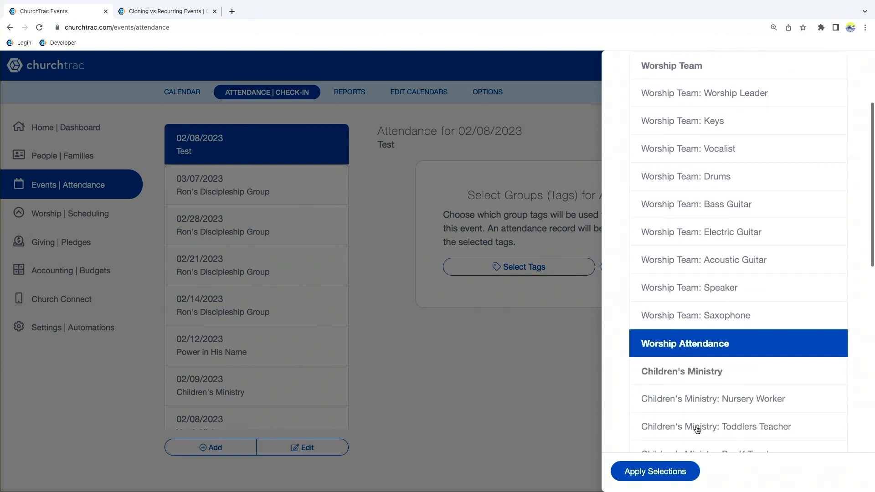
left_click(724, 366)
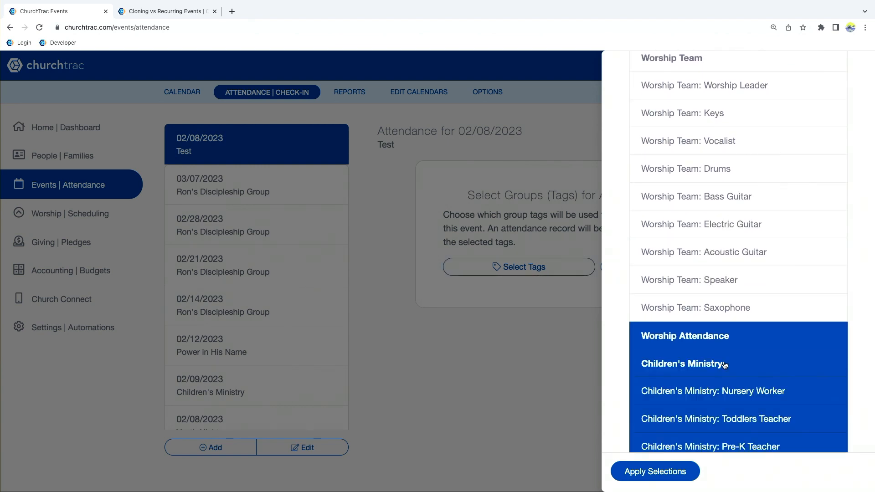
left_click(724, 364)
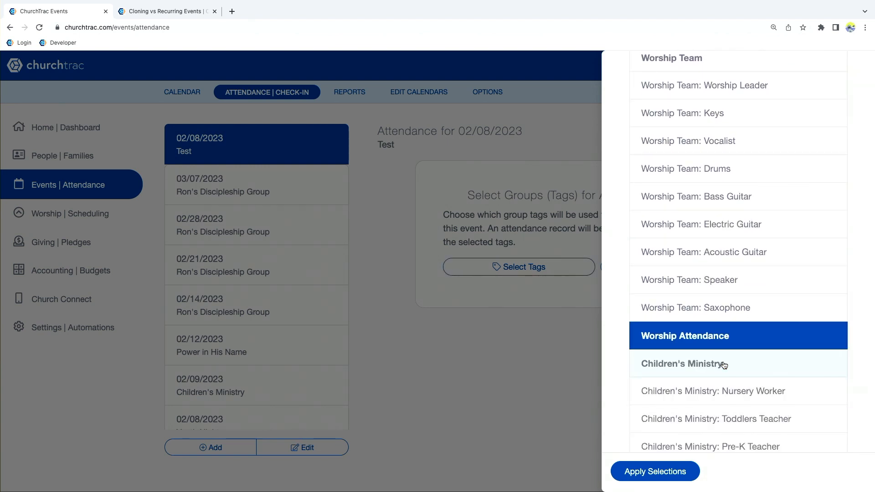
left_click(654, 472)
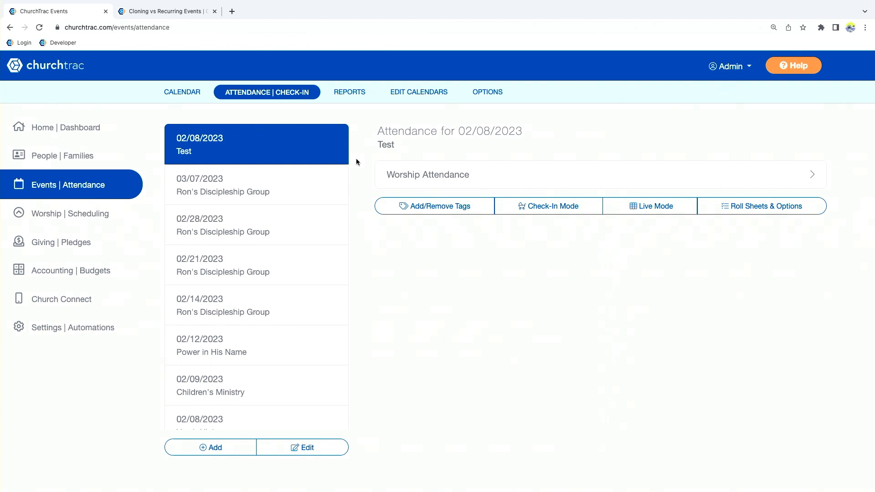
Step: Open the Church Connect cards page
left_click(67, 301)
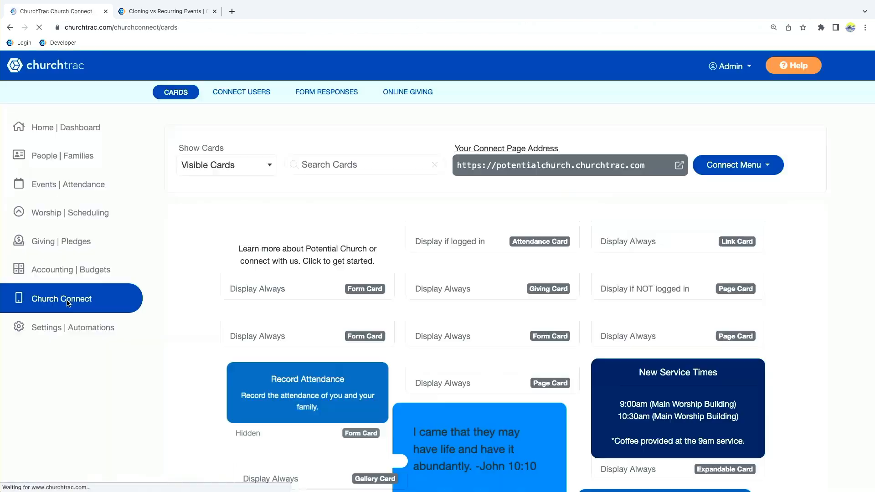